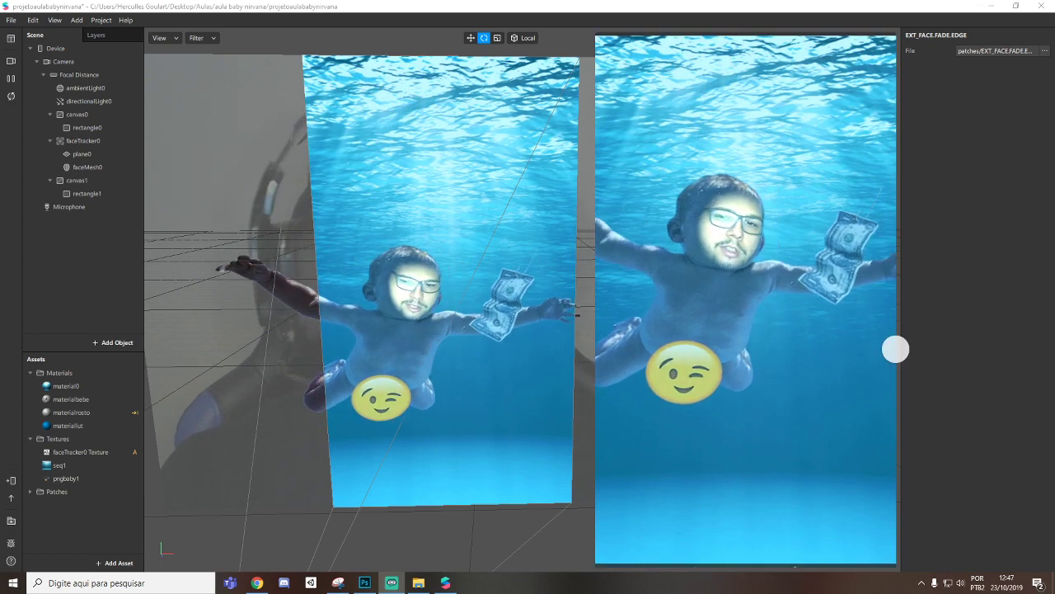
Close the open project without saving its changes and create a new blank project
{"action": "mouse_move", "coordinate": [896, 349]}
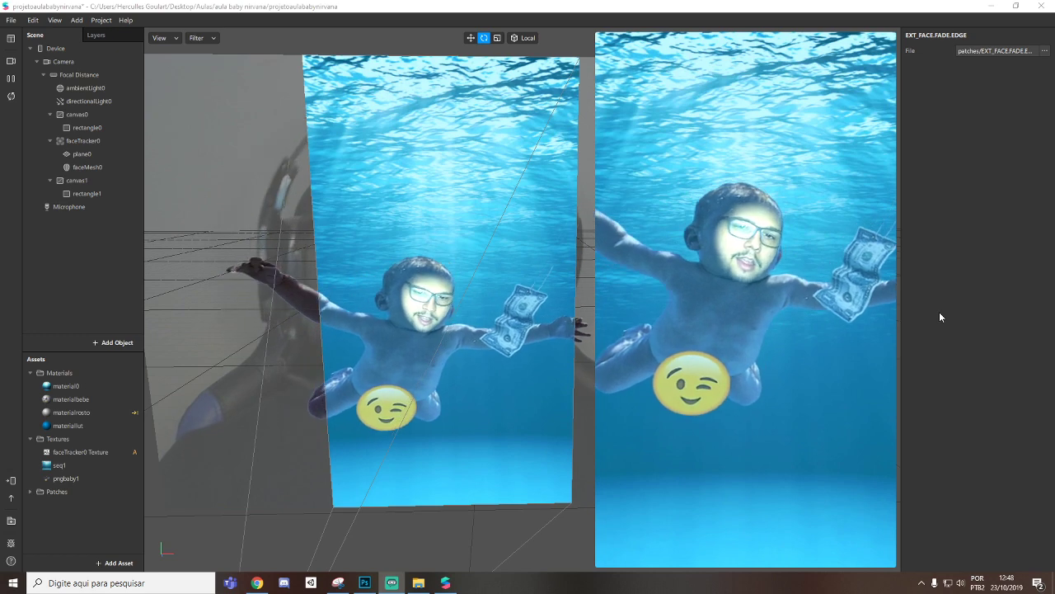
{"action": "left_click", "coordinate": [1040, 6]}
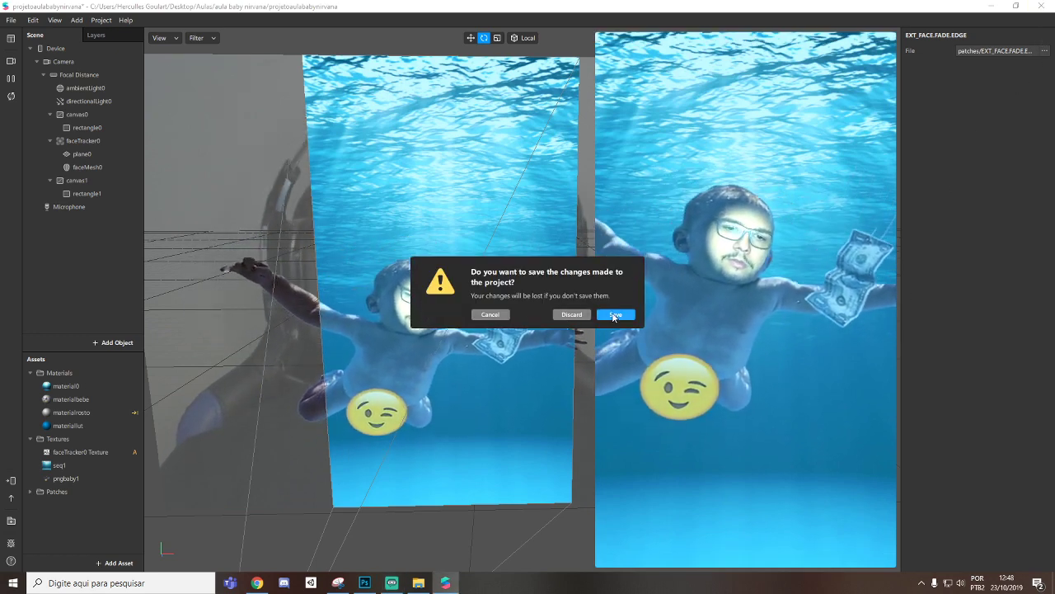
{"action": "left_click", "coordinate": [569, 314]}
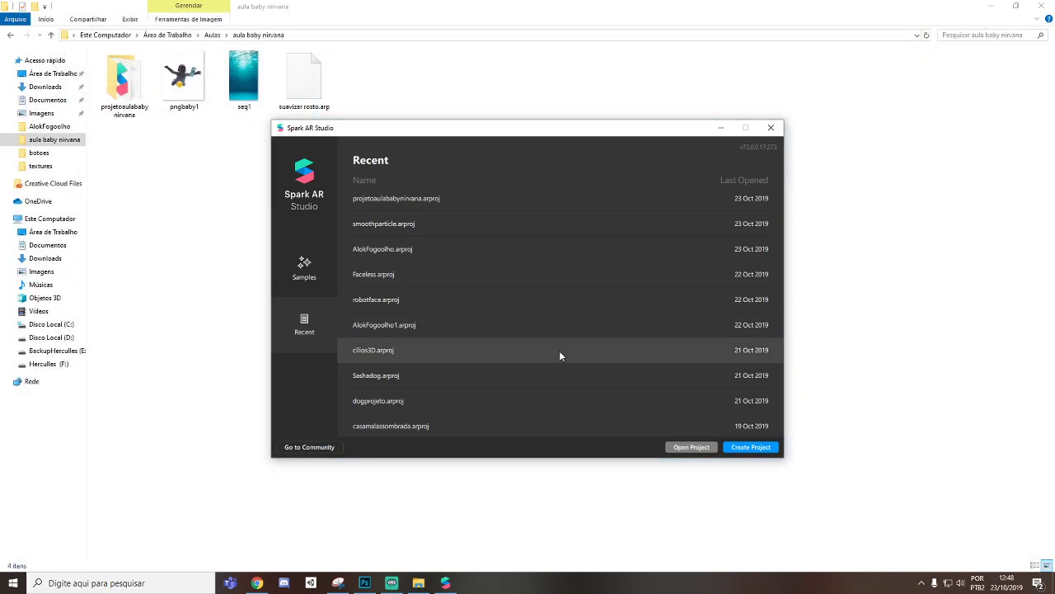
{"action": "left_click", "coordinate": [751, 447]}
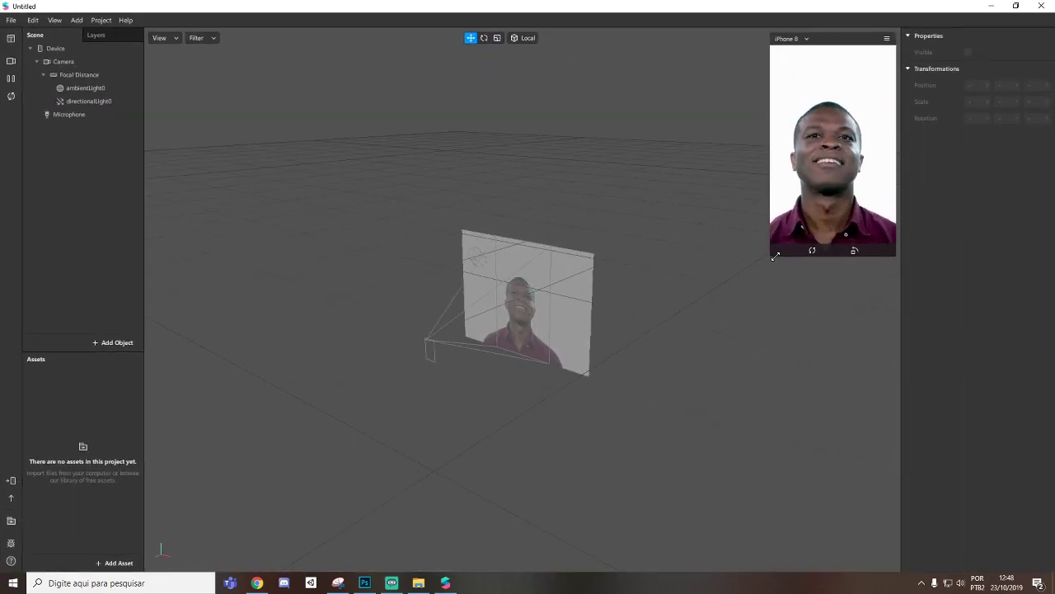
Switch the preview's camera source to the Logitech HD Webcam C270
{"action": "left_click", "coordinate": [10, 61]}
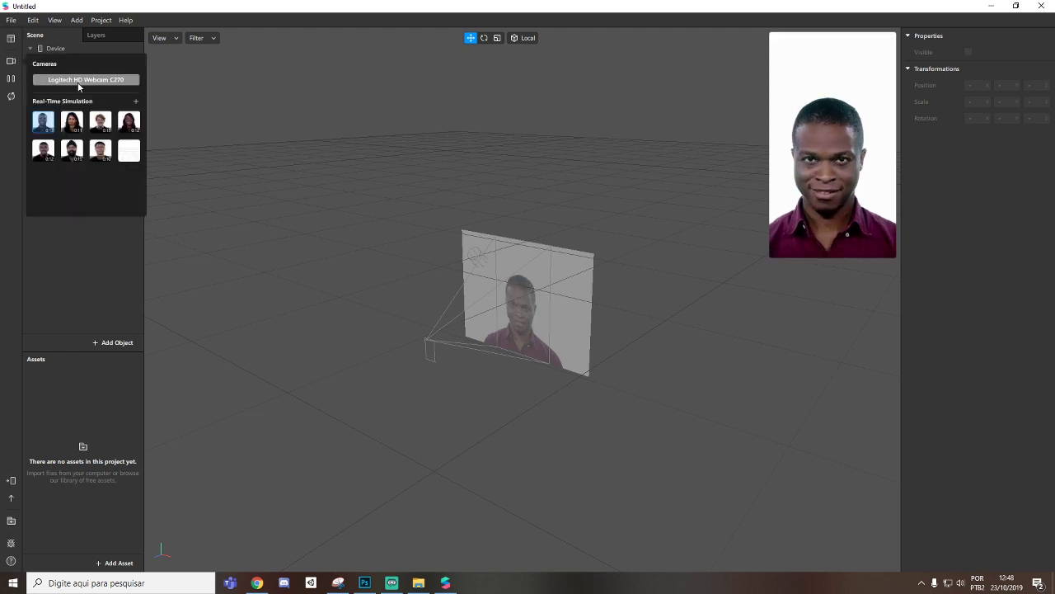
{"action": "left_click", "coordinate": [785, 224]}
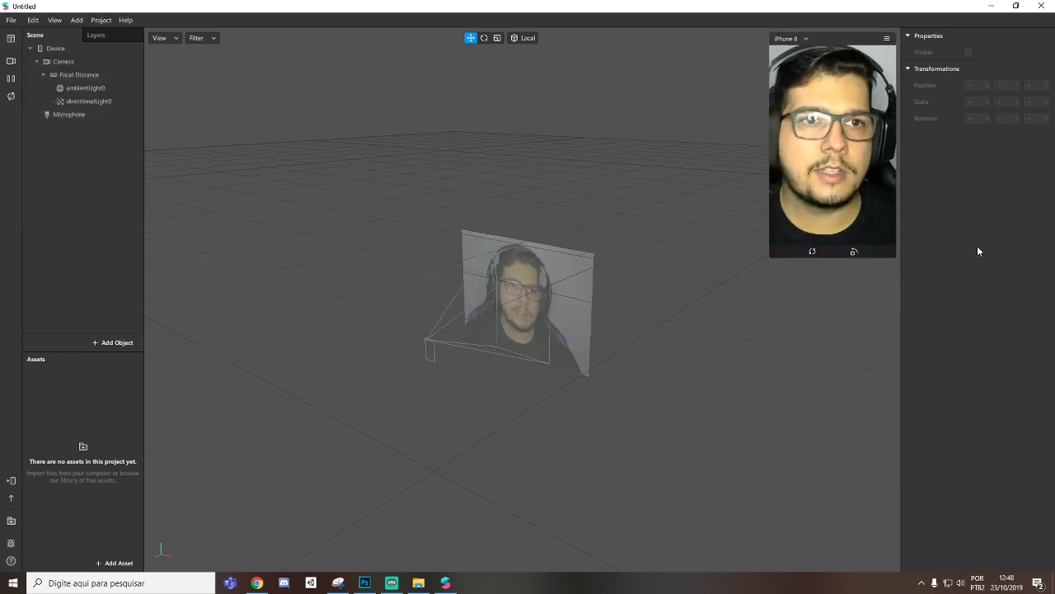
Add a face mesh to the scene and assign a new material to it
{"action": "right_click", "coordinate": [80, 142]}
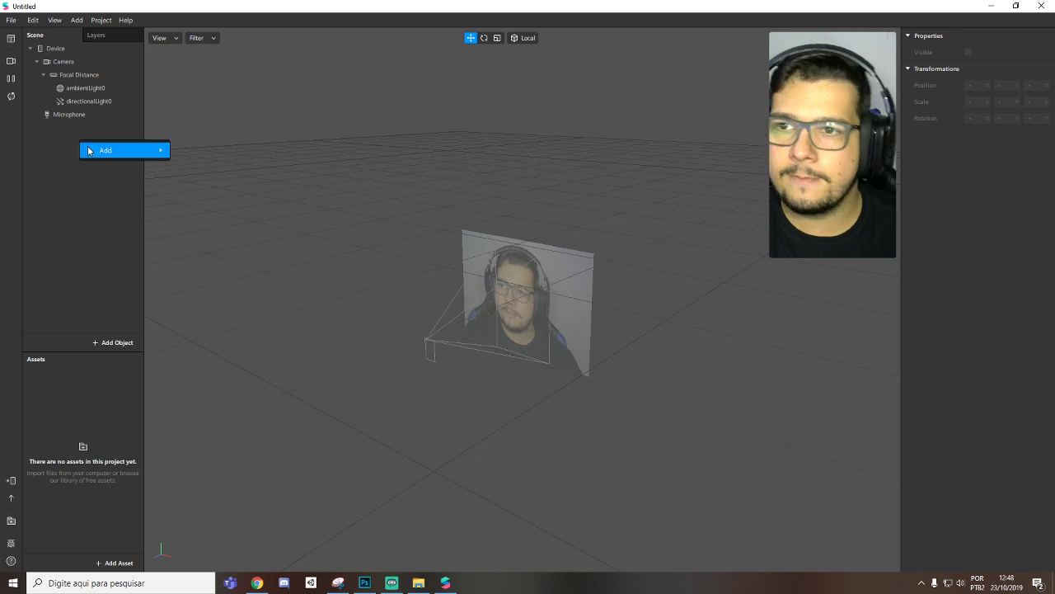
{"action": "mouse_move", "coordinate": [105, 150]}
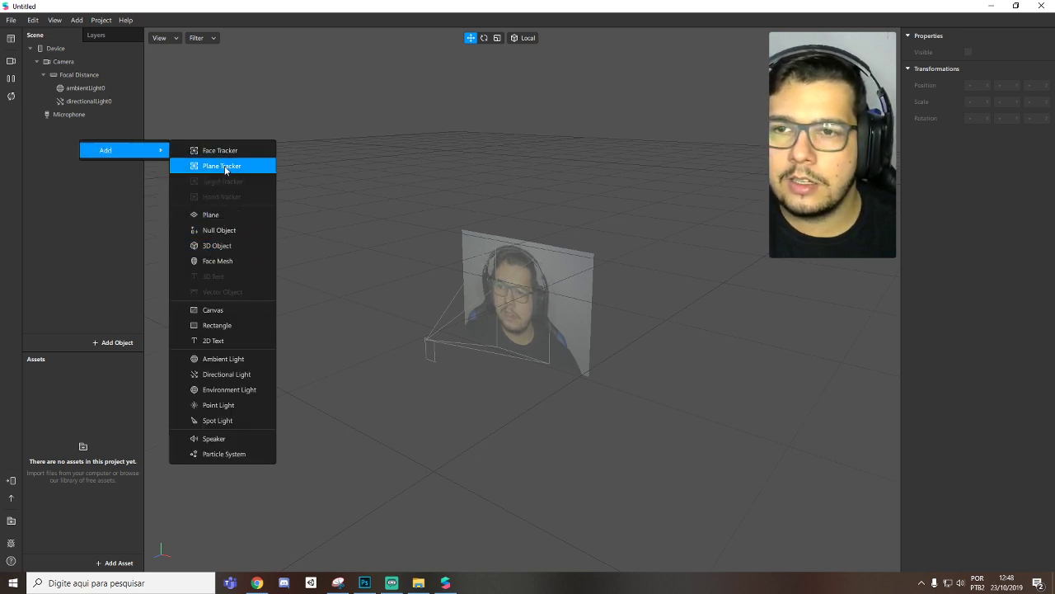
{"action": "left_click", "coordinate": [235, 261]}
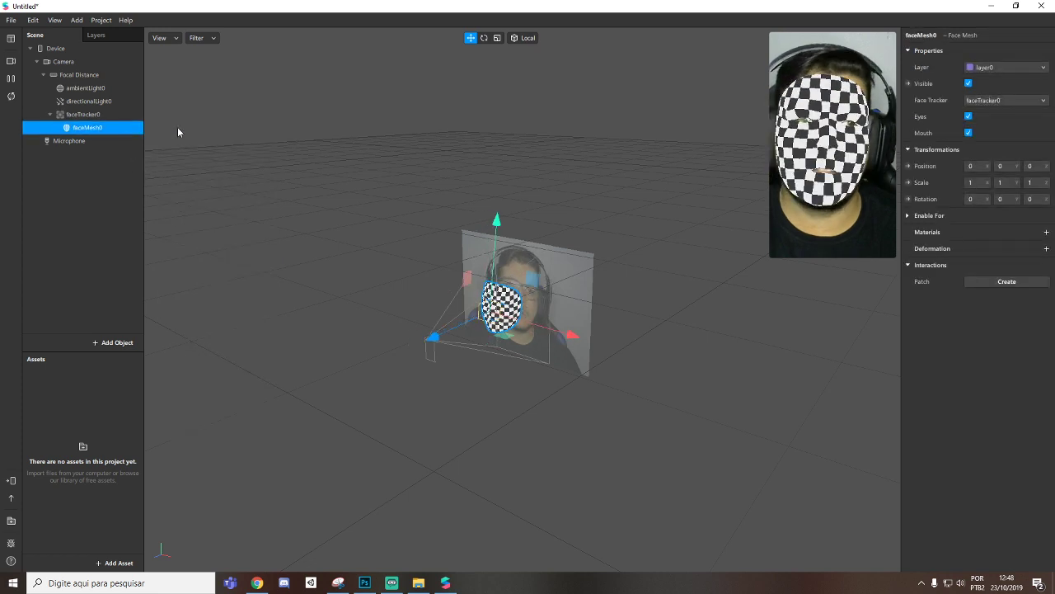
{"action": "left_click", "coordinate": [1045, 232]}
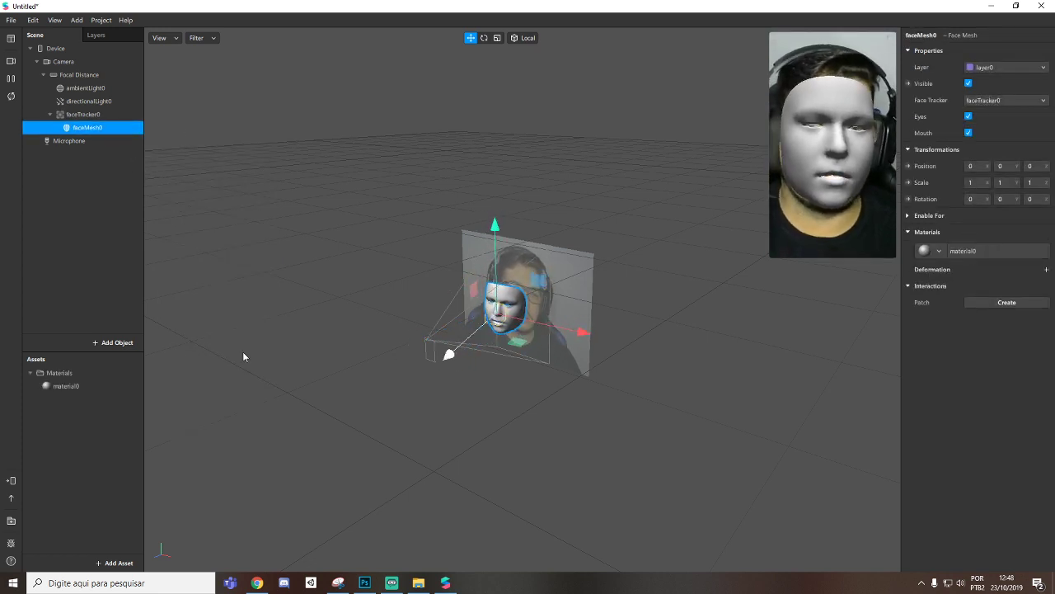
Enable texture extraction on faceTracker0 to create a texture from the tracked face
{"action": "left_click", "coordinate": [82, 114]}
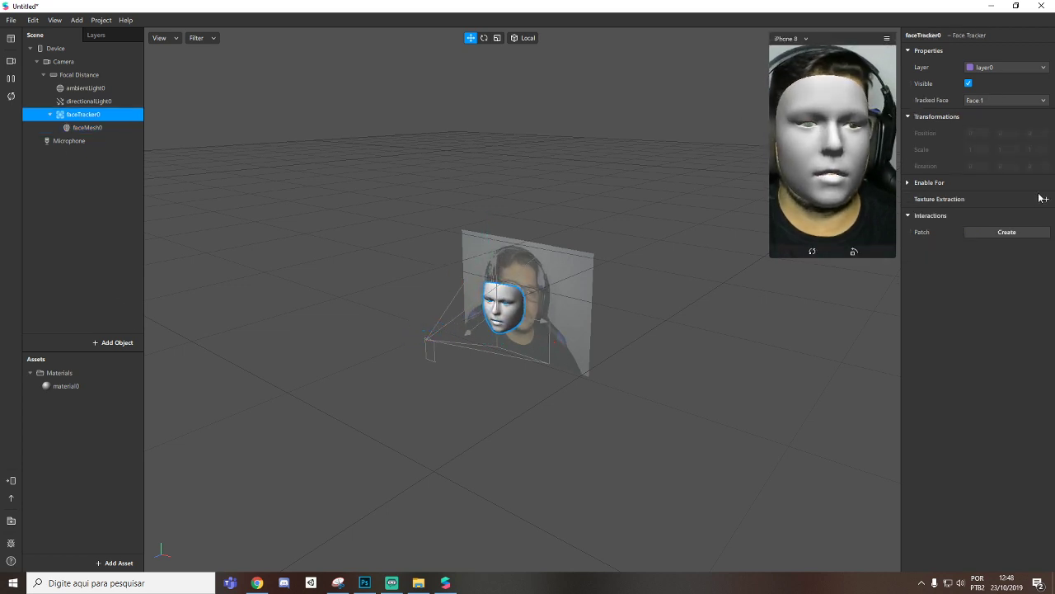
{"action": "left_click", "coordinate": [1046, 200]}
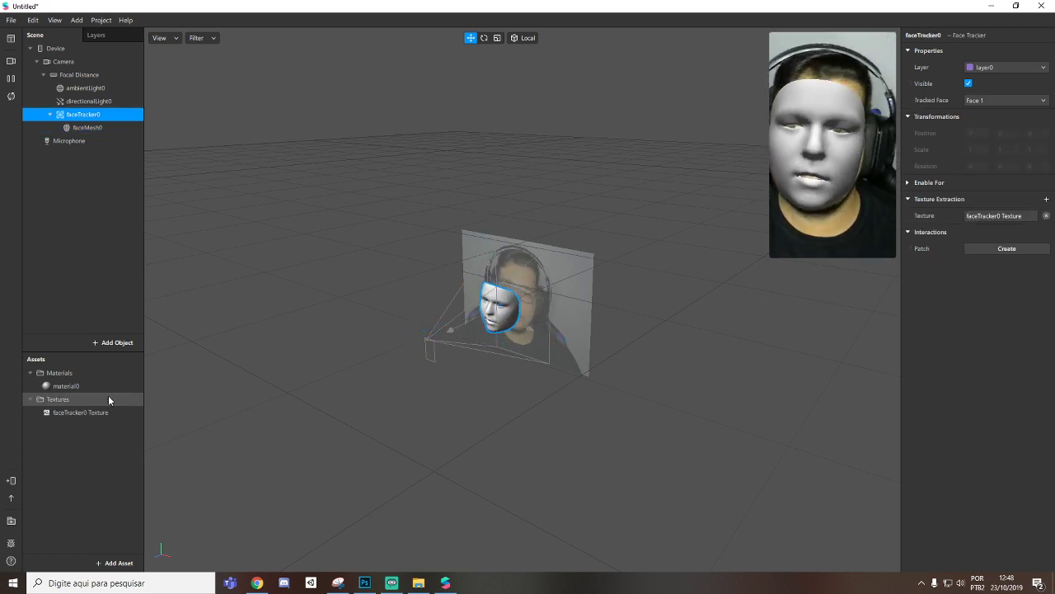
{"action": "left_click", "coordinate": [73, 386]}
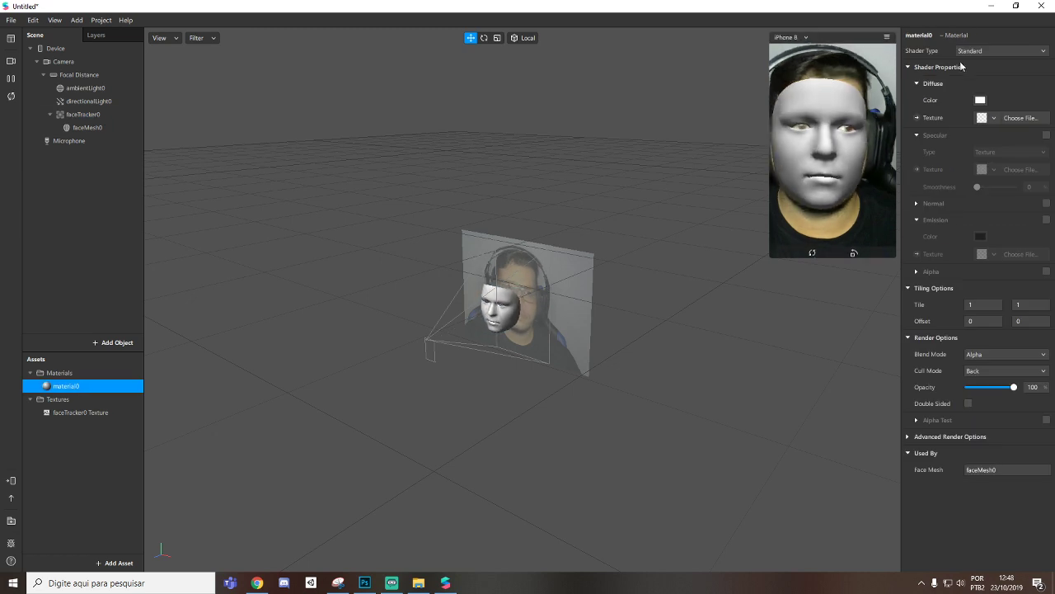
{"action": "left_click", "coordinate": [979, 51]}
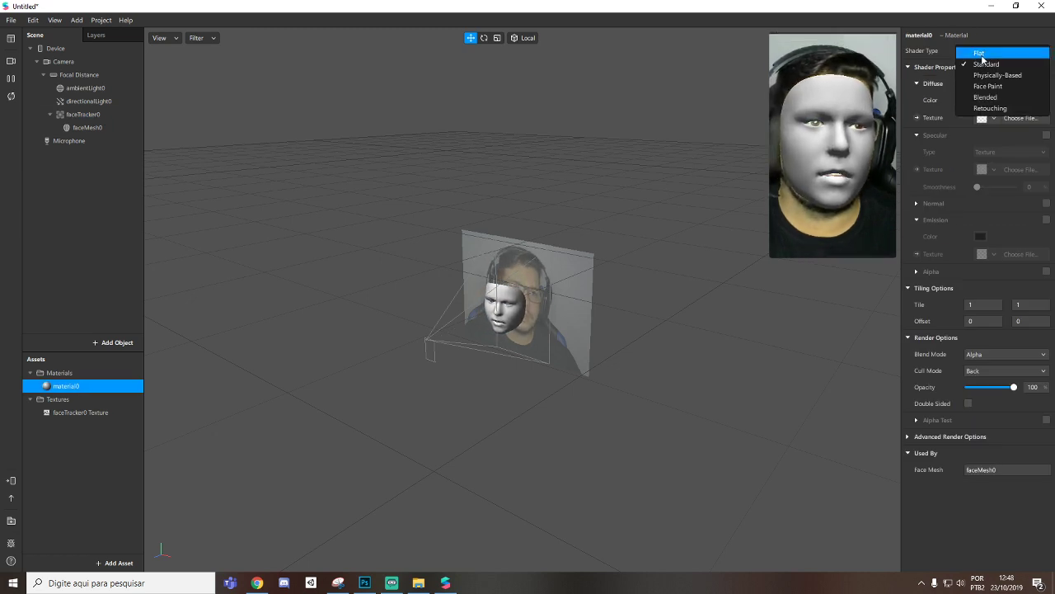
Turn off the Eyes and Mouth options of faceMesh0
{"action": "left_click", "coordinate": [82, 127]}
{"action": "left_click", "coordinate": [967, 117]}
{"action": "left_click", "coordinate": [968, 132]}
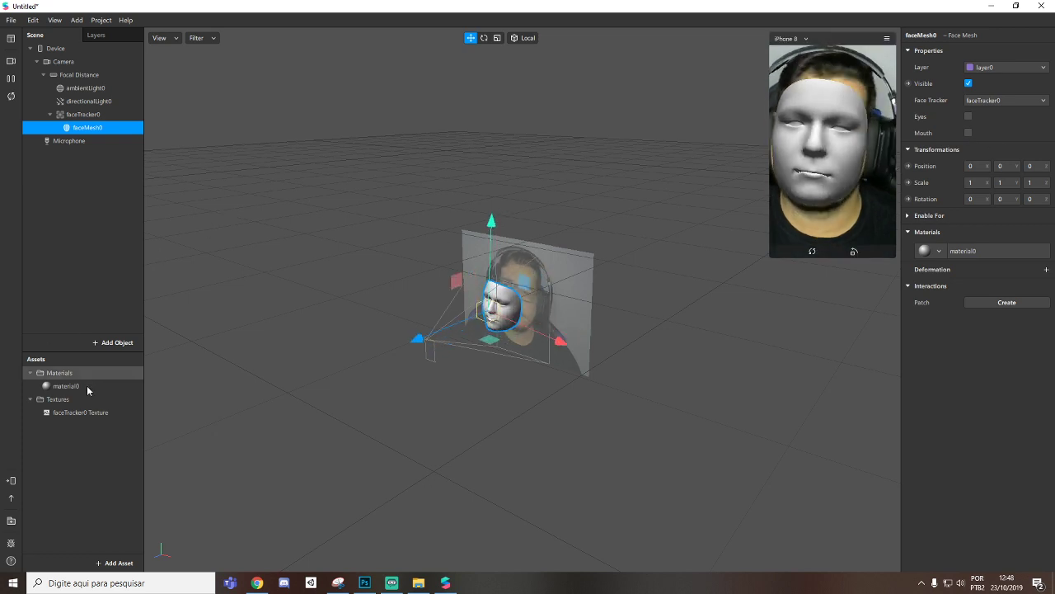
Change material0's shader type to Flat and use faceTracker0 Texture as its diffuse texture
{"action": "left_click", "coordinate": [71, 386]}
{"action": "left_click", "coordinate": [71, 385]}
{"action": "left_click", "coordinate": [1001, 51]}
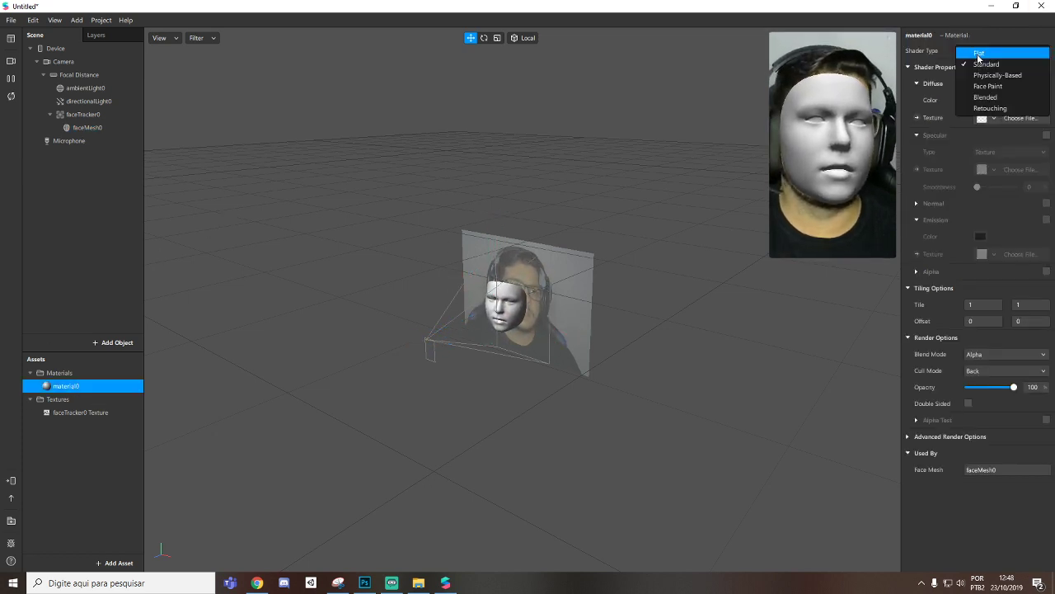
{"action": "left_click", "coordinate": [979, 100]}
{"action": "left_click", "coordinate": [988, 118]}
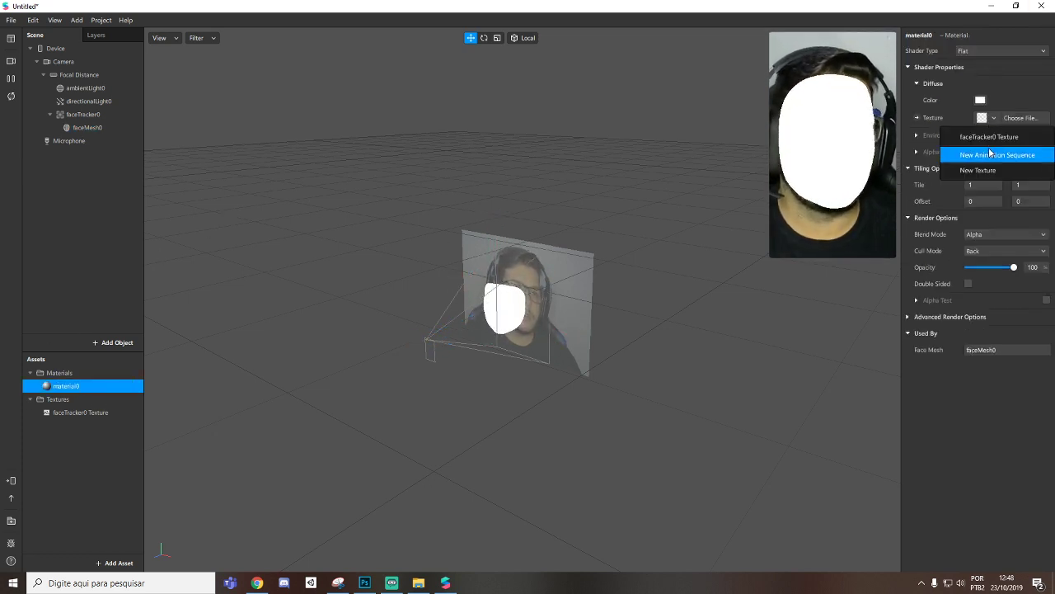
{"action": "left_click", "coordinate": [996, 134]}
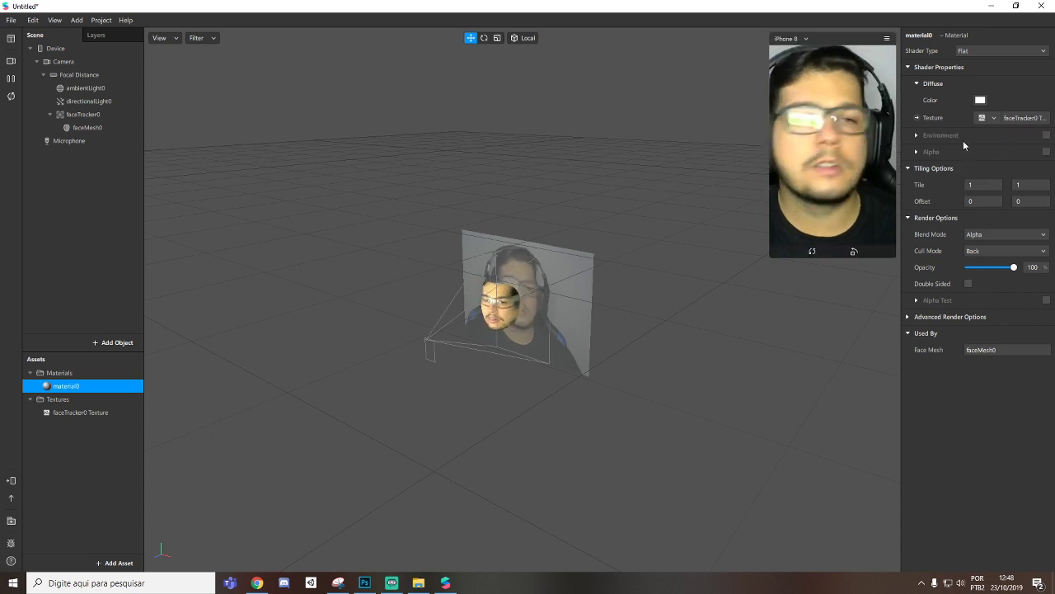
Add a canvas rectangle stretched to fill the full screen and assign a new material to it
{"action": "right_click", "coordinate": [85, 180]}
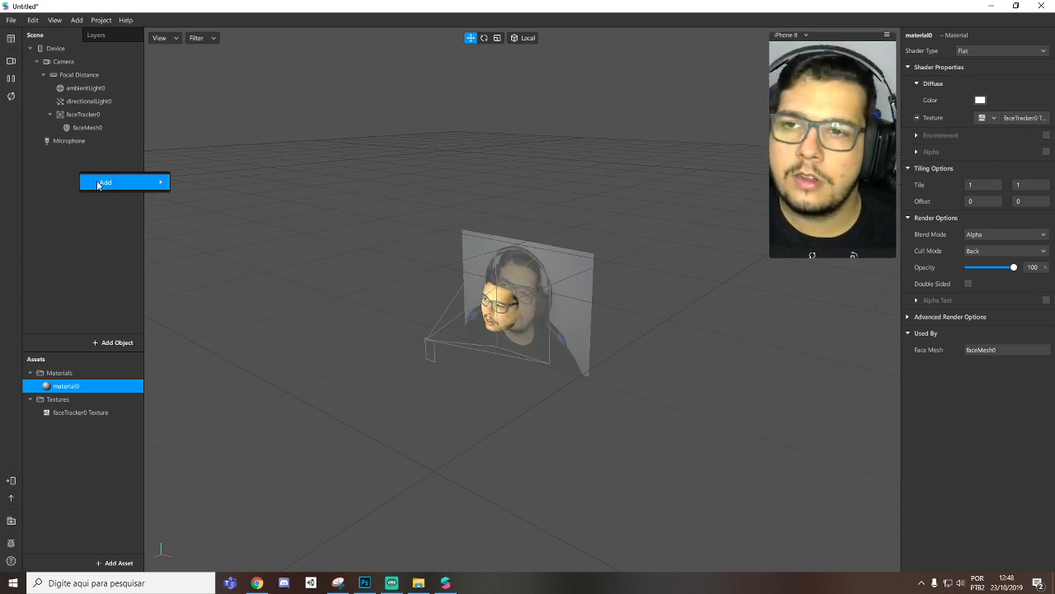
{"action": "mouse_move", "coordinate": [136, 182]}
{"action": "left_click", "coordinate": [240, 357]}
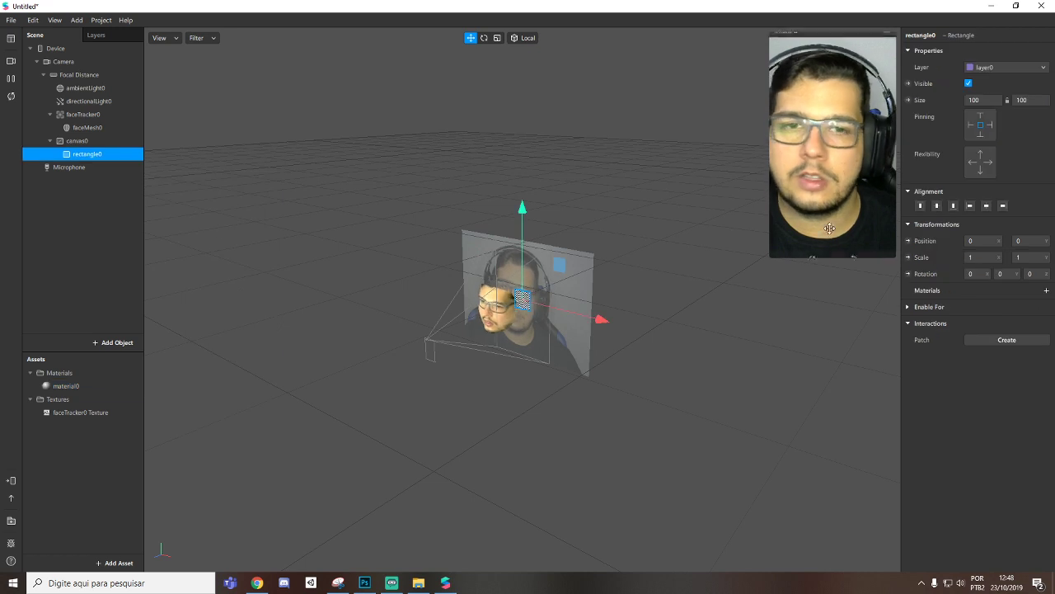
{"action": "left_click", "coordinate": [1029, 117]}
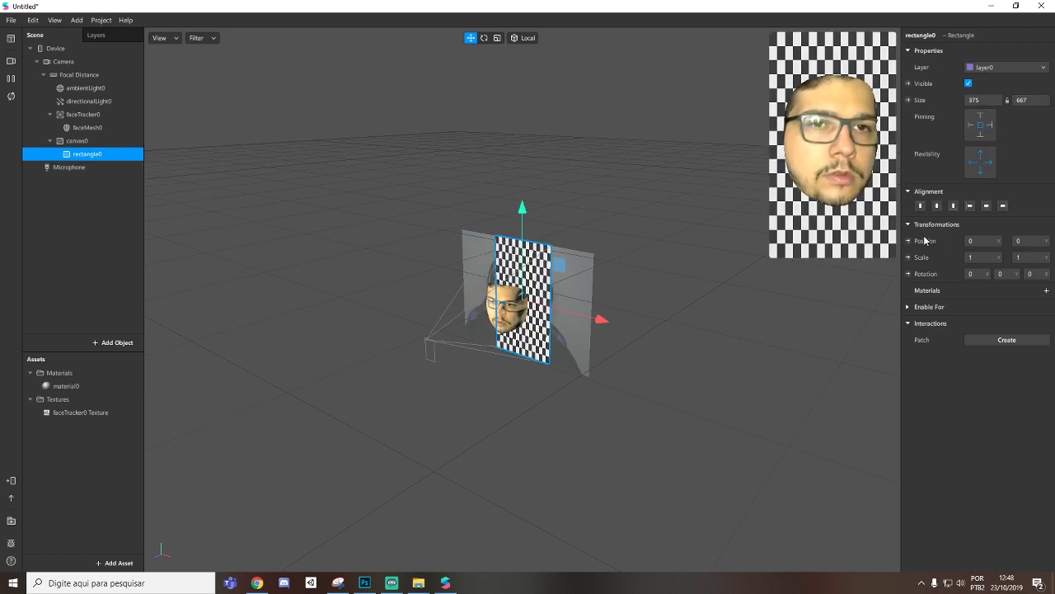
{"action": "left_click", "coordinate": [1046, 290]}
{"action": "left_click", "coordinate": [989, 327]}
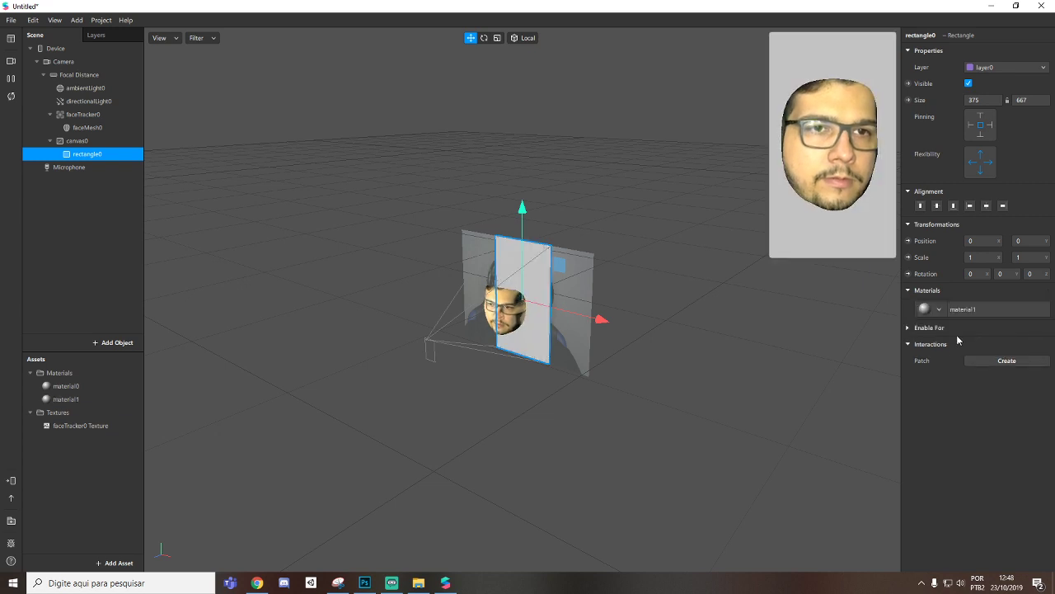
Rename the face mesh's material to materialrosto and the rectangle's material to materialfundo
{"action": "double_click", "coordinate": [85, 387]}
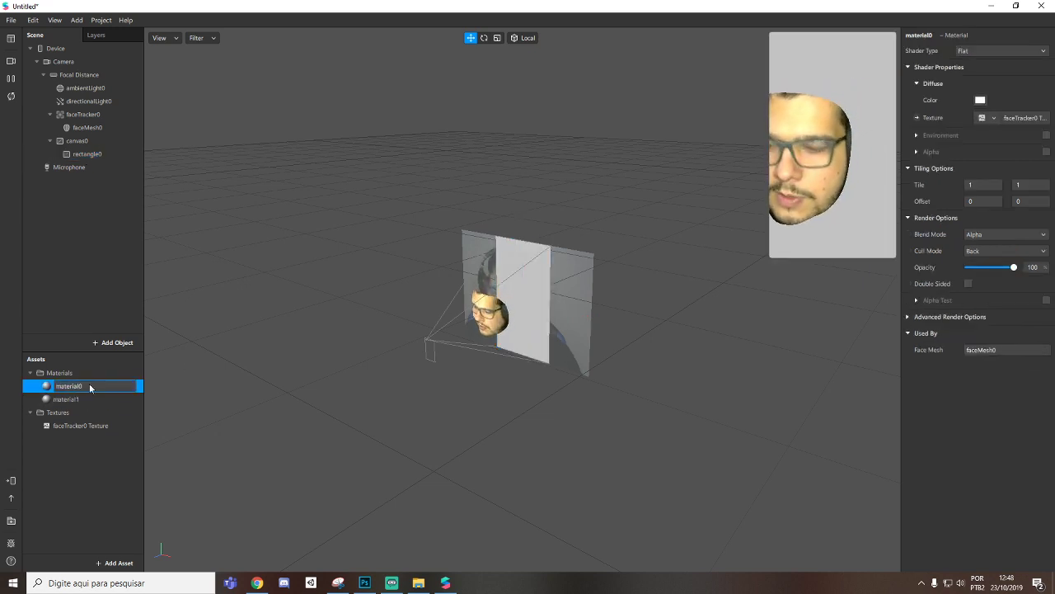
{"action": "right_click", "coordinate": [69, 400]}
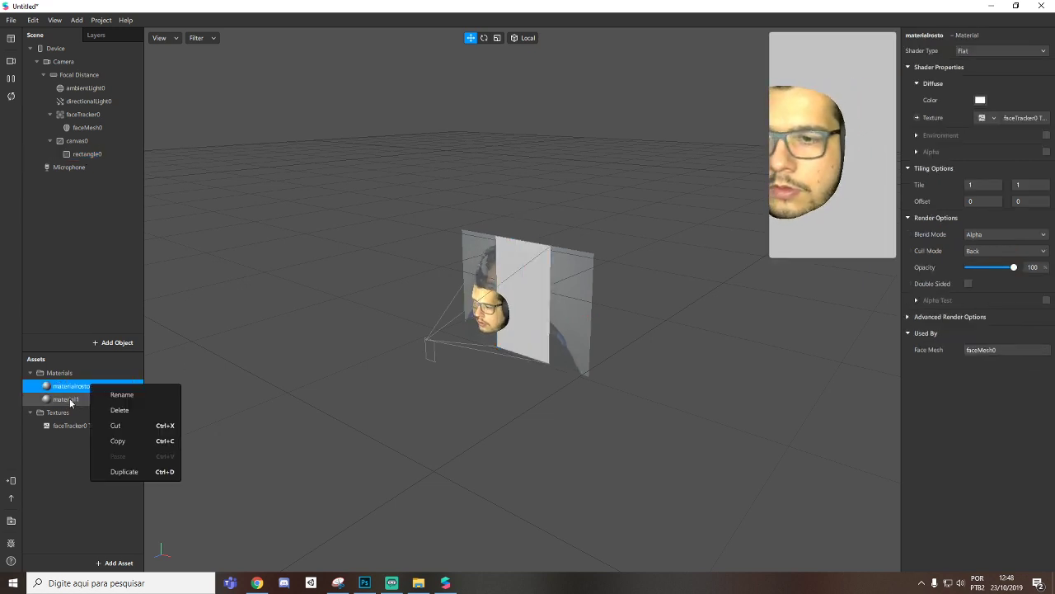
{"action": "left_click", "coordinate": [107, 460]}
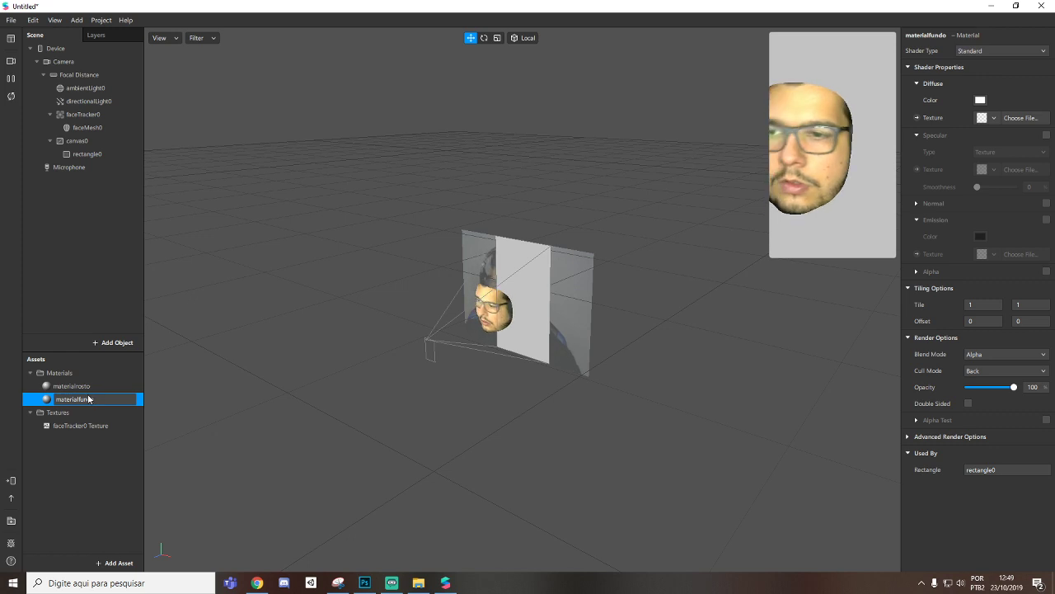
{"action": "key", "text": "Return"}
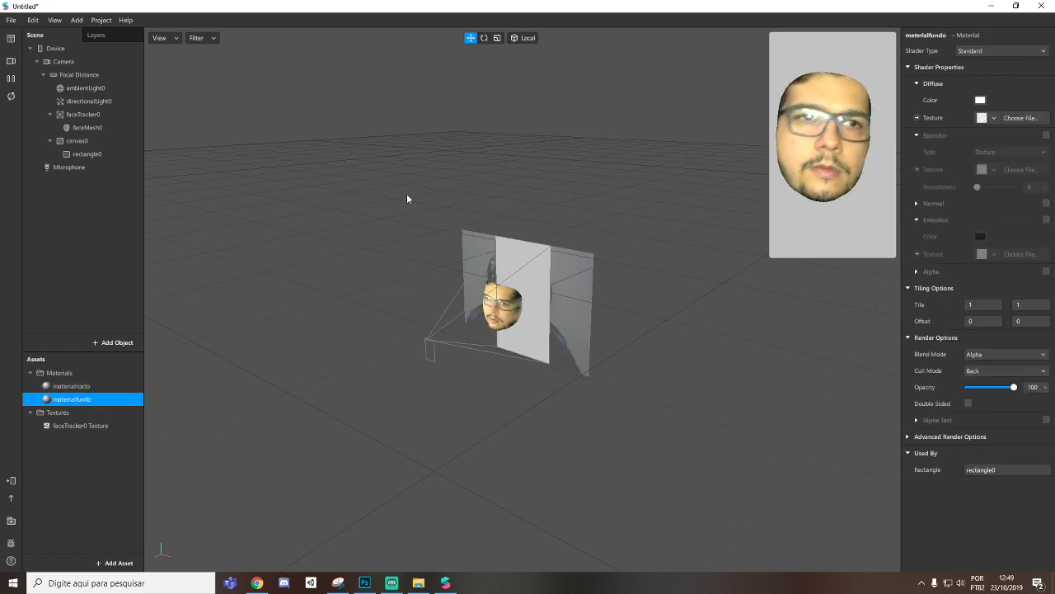
{"action": "left_click", "coordinate": [108, 157]}
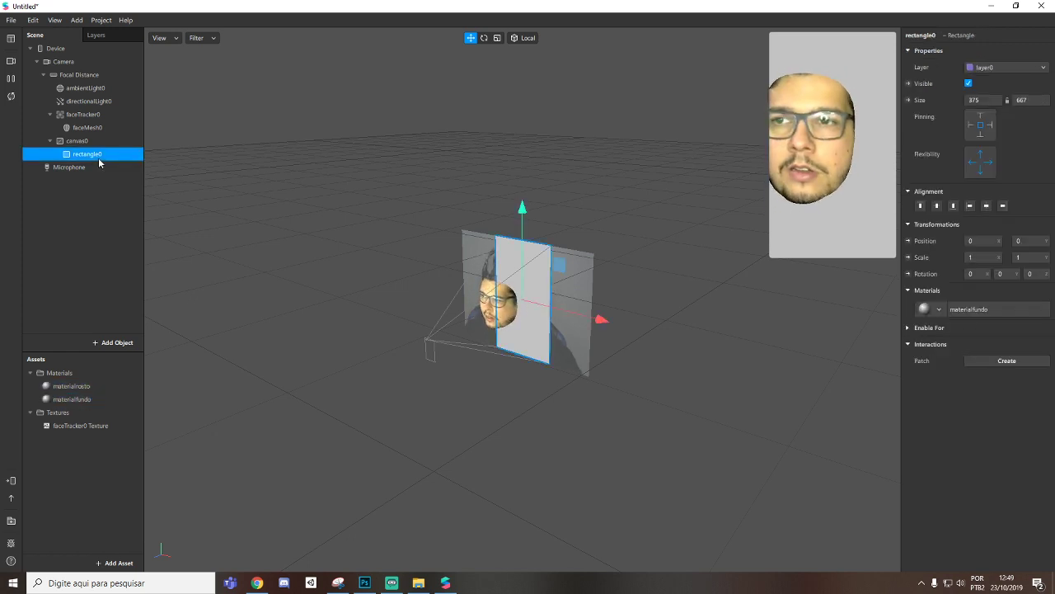
{"action": "left_click", "coordinate": [97, 146]}
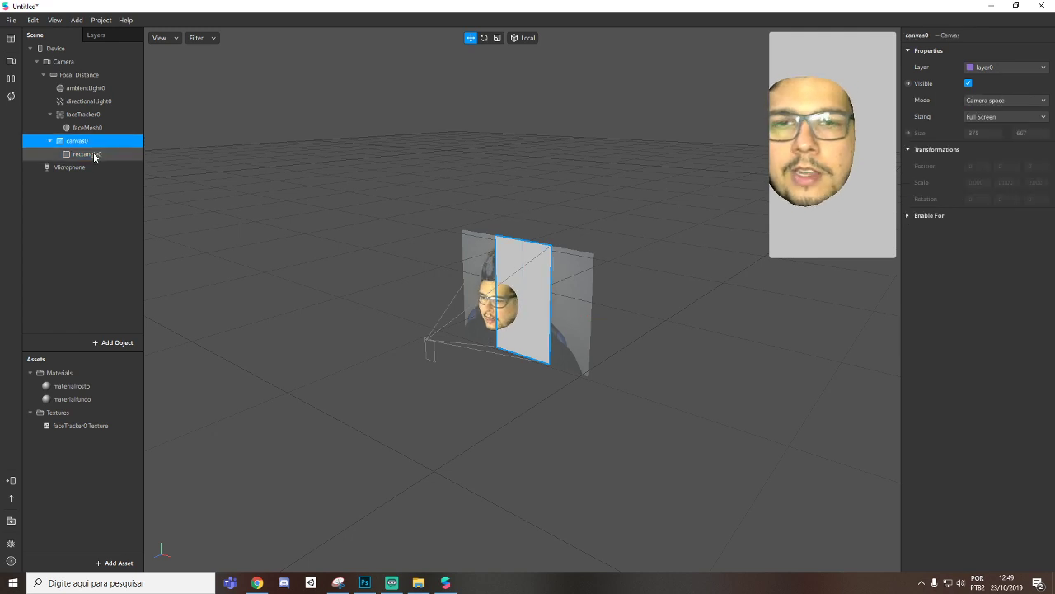
{"action": "left_click", "coordinate": [93, 157]}
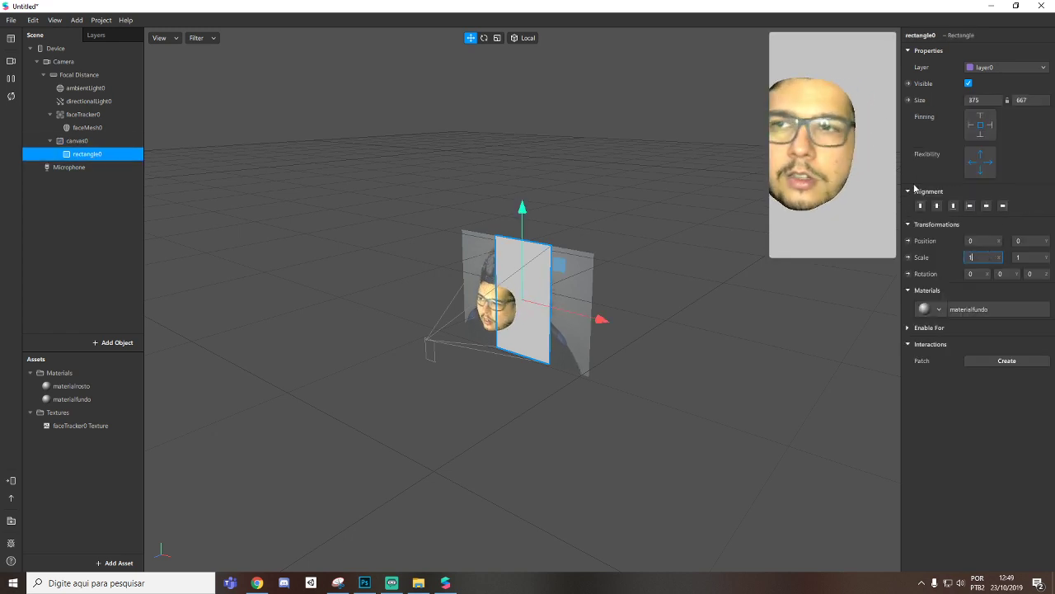
Scale faceMesh0 to 0,3 on the X, Y and Z axes
{"action": "left_click", "coordinate": [139, 128]}
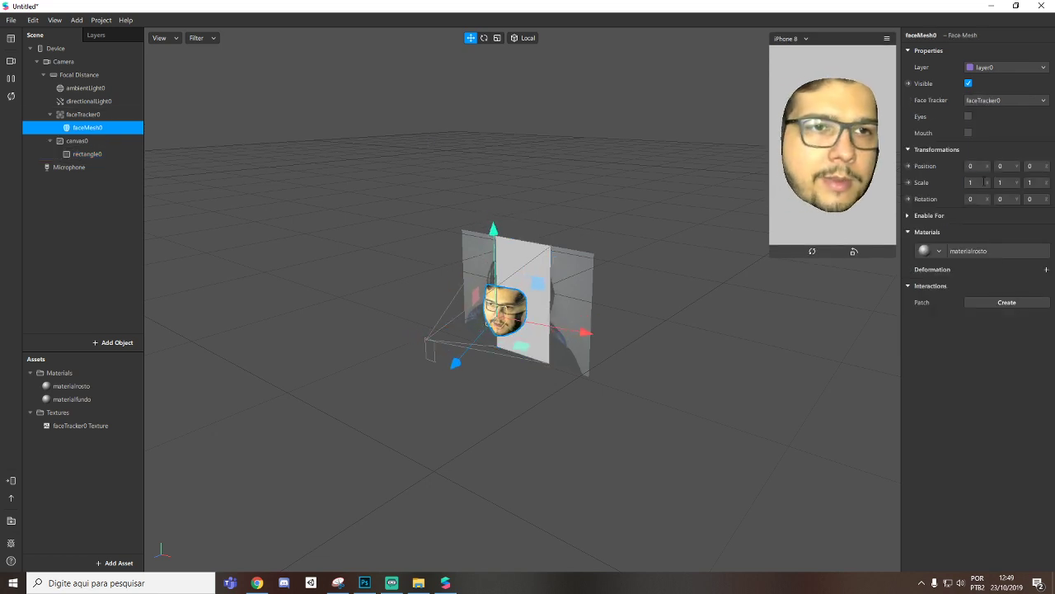
{"action": "left_click", "coordinate": [978, 182]}
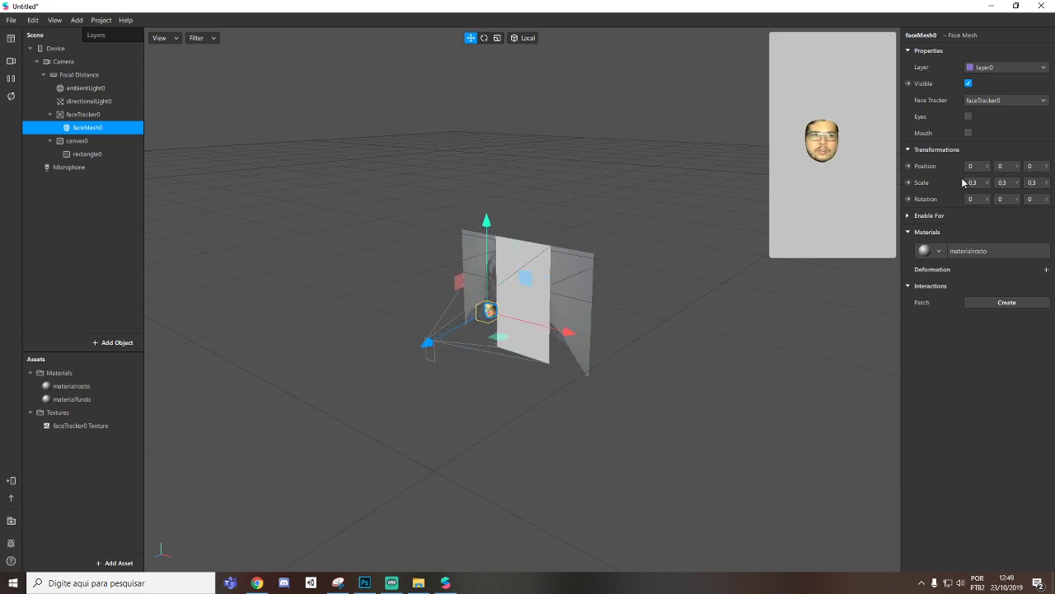
{"action": "key", "text": "Return"}
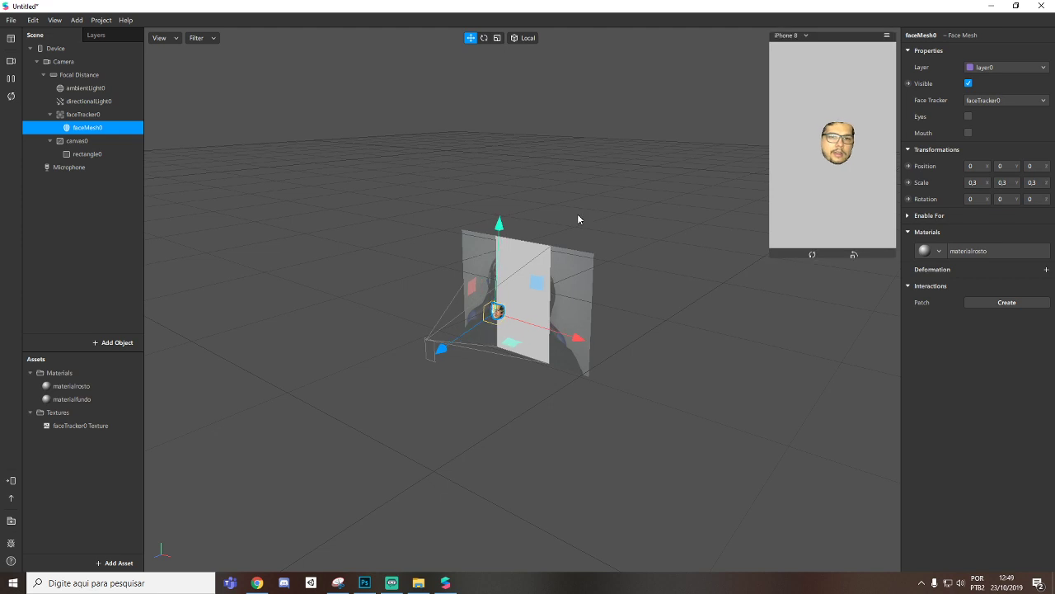
Add a plane inside faceTracker0 and place it above faceMesh0 in the hierarchy
{"action": "right_click", "coordinate": [88, 121]}
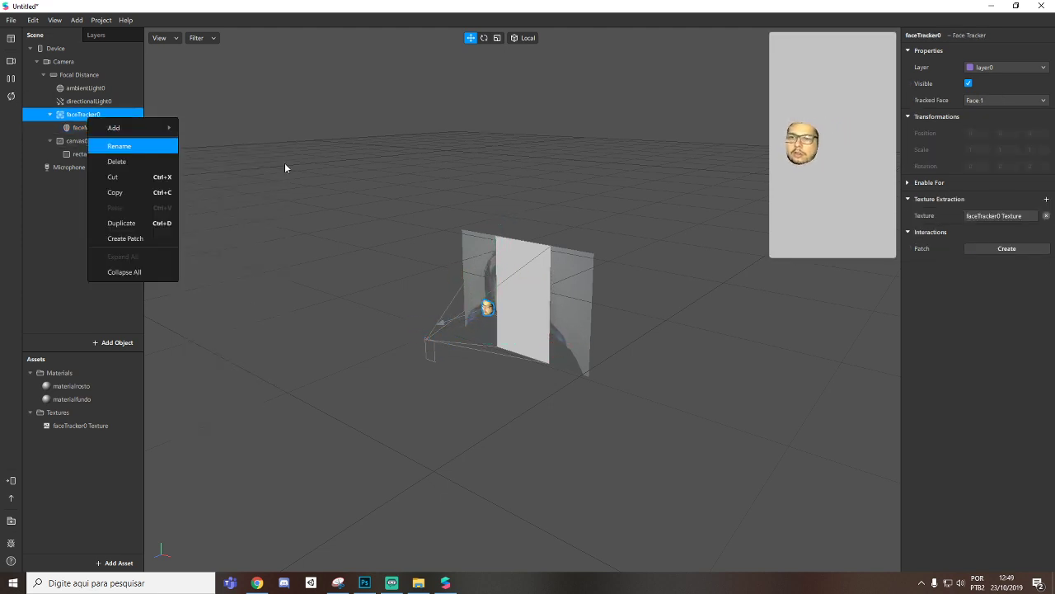
{"action": "mouse_move", "coordinate": [165, 128]}
{"action": "left_click", "coordinate": [219, 193]}
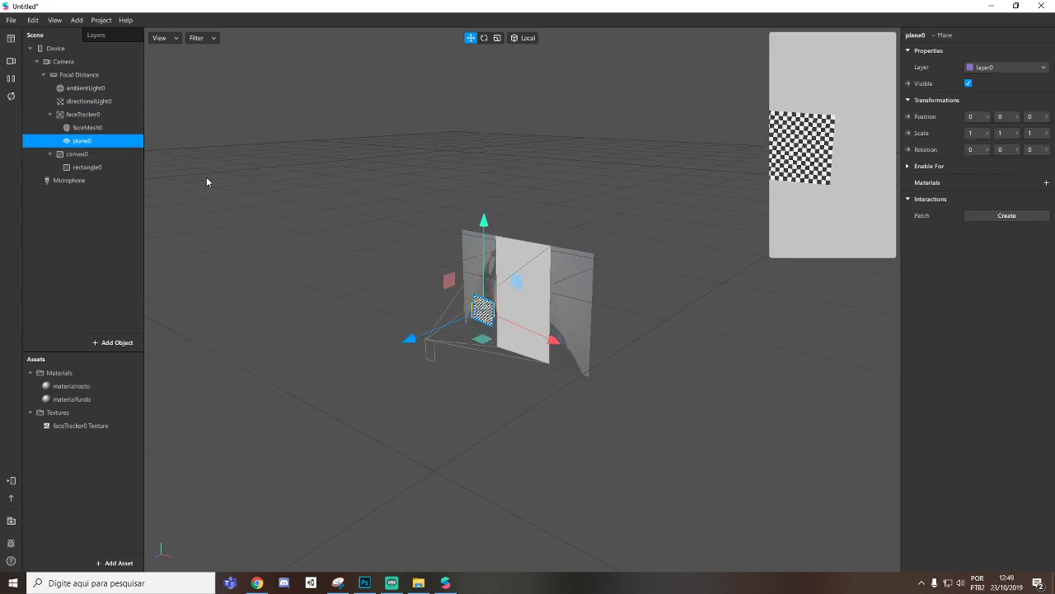
{"action": "left_click_drag", "start_coordinate": [91, 120], "coordinate": [93, 122]}
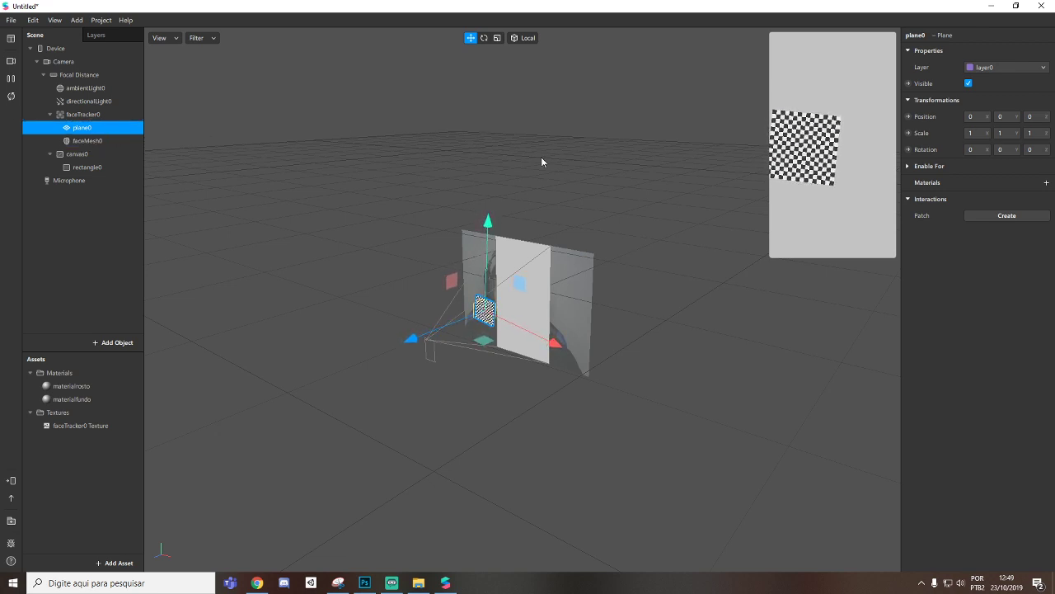
Assign a new material to plane0 and rename that material materialplano
{"action": "left_click", "coordinate": [1046, 183]}
{"action": "left_click", "coordinate": [998, 199]}
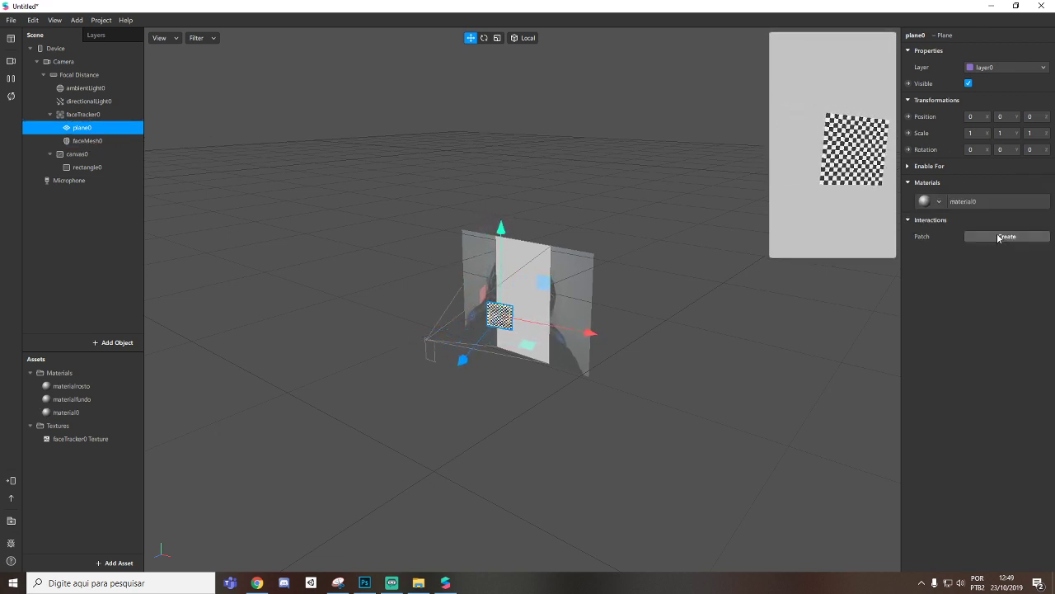
{"action": "left_click", "coordinate": [80, 411]}
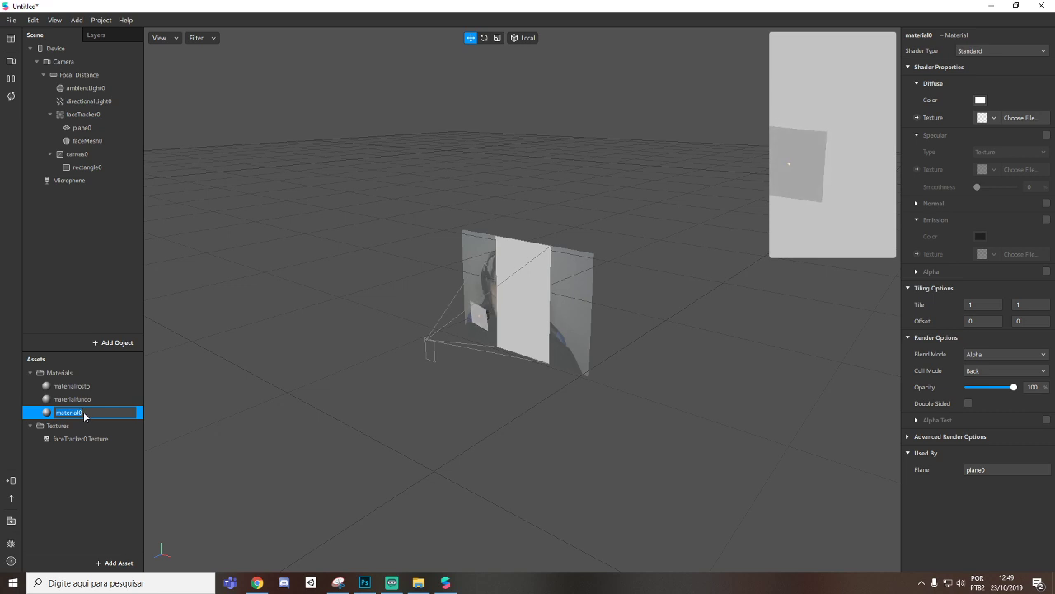
{"action": "key", "text": "BackSpace"}
{"action": "type", "text": "plano"}
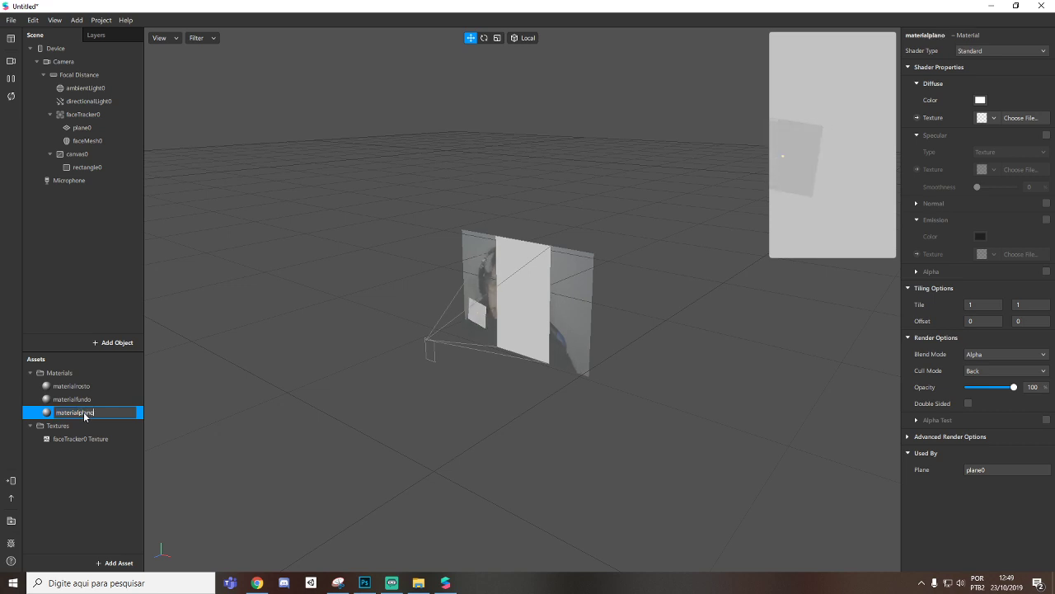
{"action": "key", "text": "Return"}
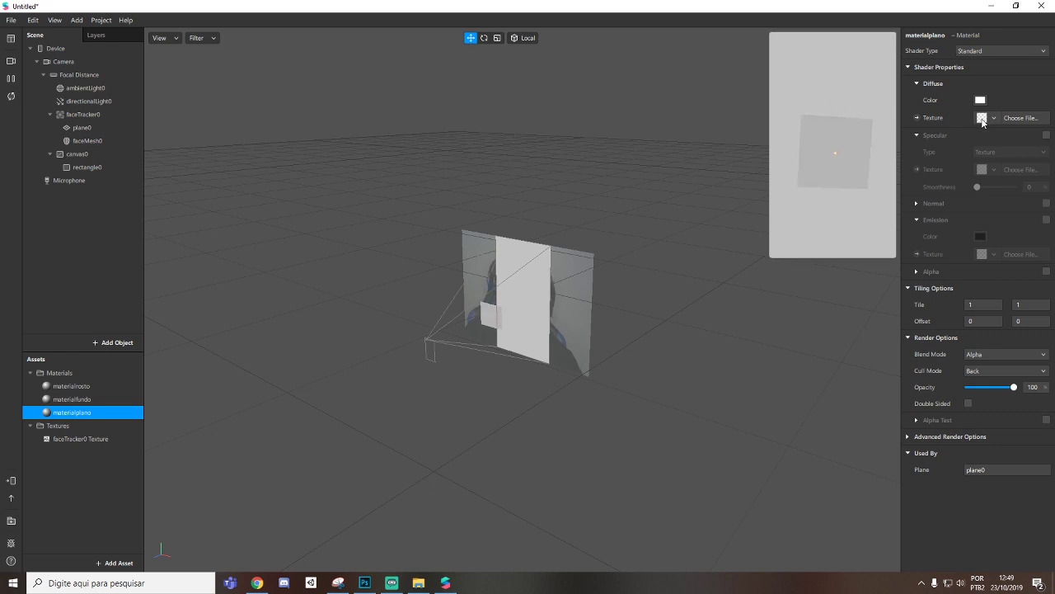
Set the diffuse color of materialplano to red, #ff0000
{"action": "left_click", "coordinate": [83, 128]}
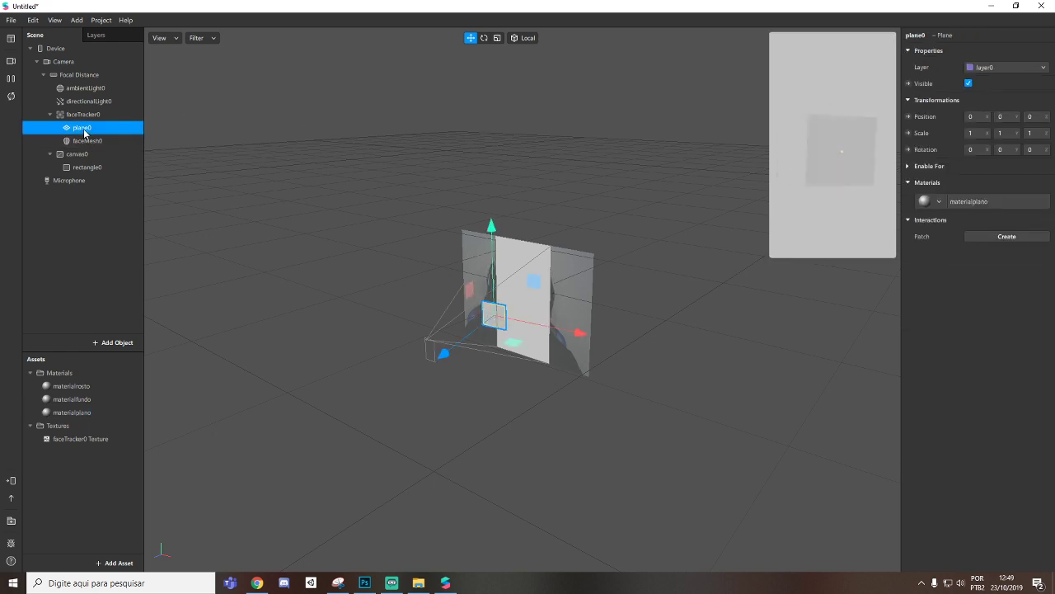
{"action": "left_click", "coordinate": [83, 135]}
{"action": "left_click", "coordinate": [84, 128]}
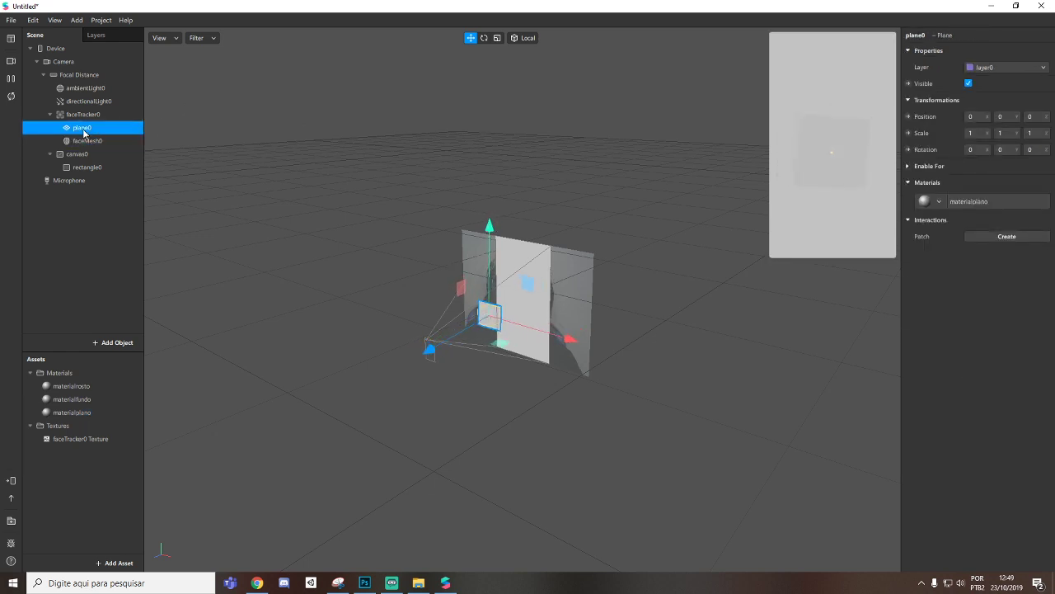
{"action": "left_click", "coordinate": [71, 411]}
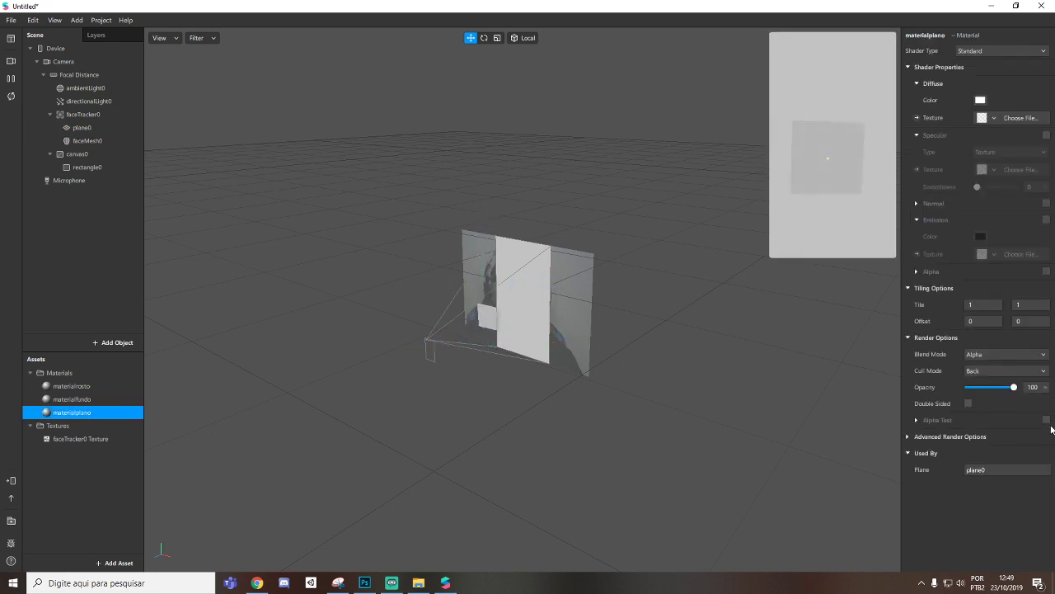
{"action": "left_click", "coordinate": [980, 100]}
{"action": "left_click", "coordinate": [413, 241]}
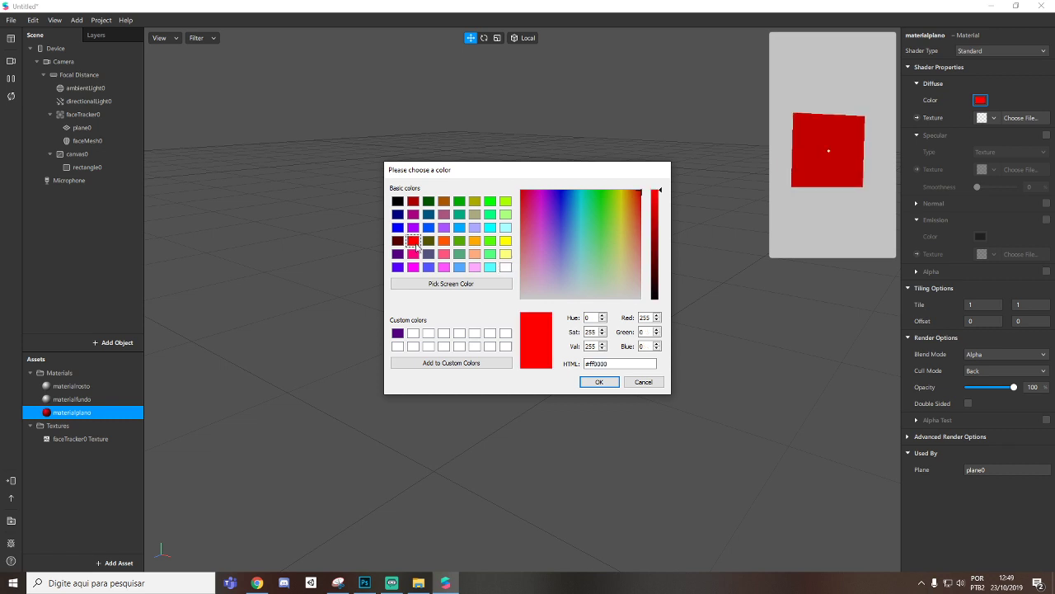
{"action": "left_click", "coordinate": [599, 382]}
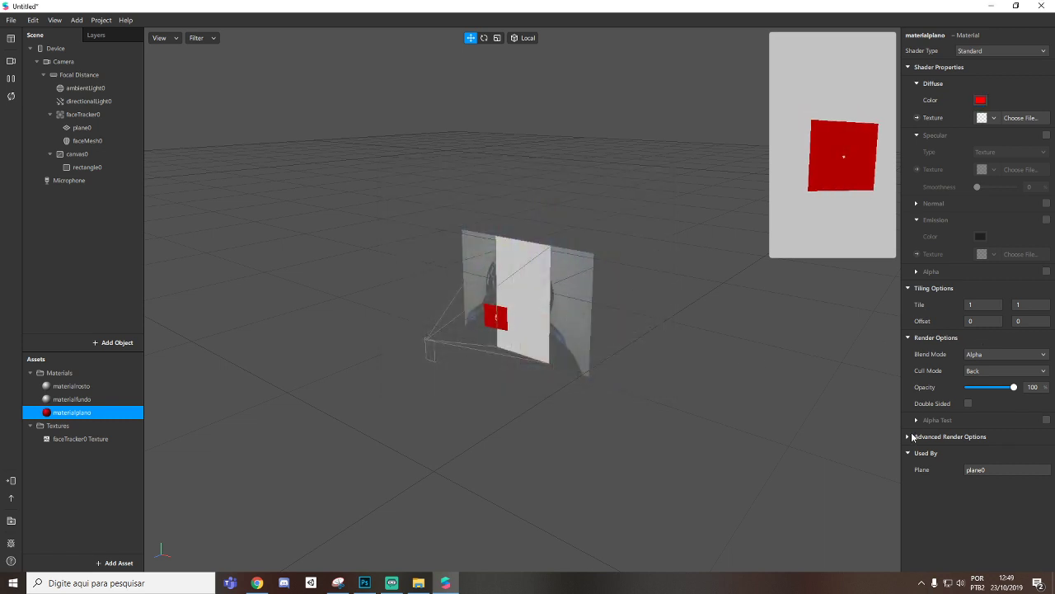
Disable depth testing and depth-buffer writing for materialrosto, materialfundo and materialplano
{"action": "left_click", "coordinate": [913, 437]}
{"action": "left_click", "coordinate": [969, 486]}
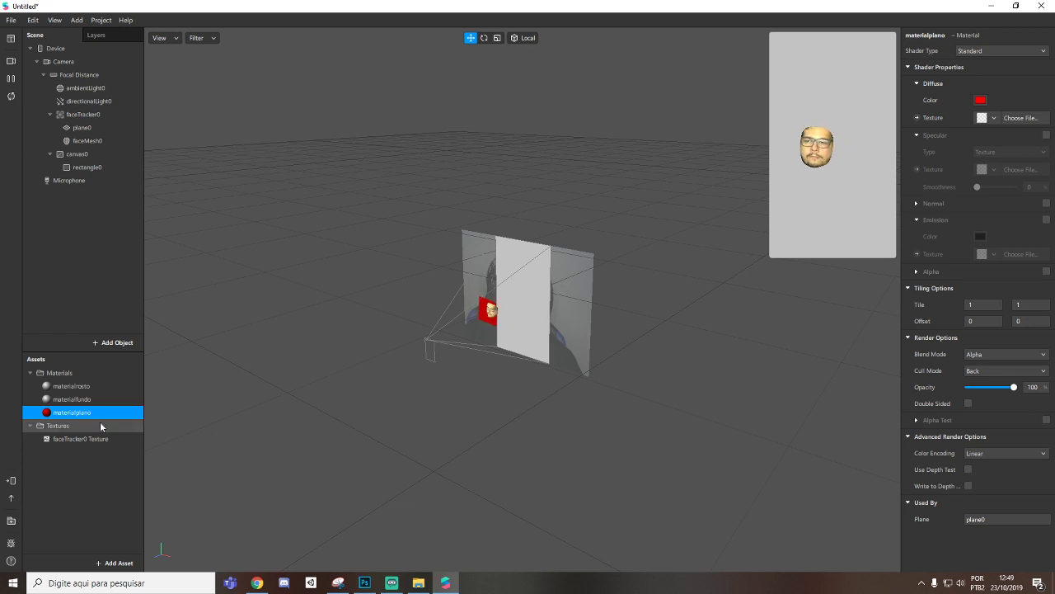
{"action": "left_click", "coordinate": [78, 386], "text": "shift"}
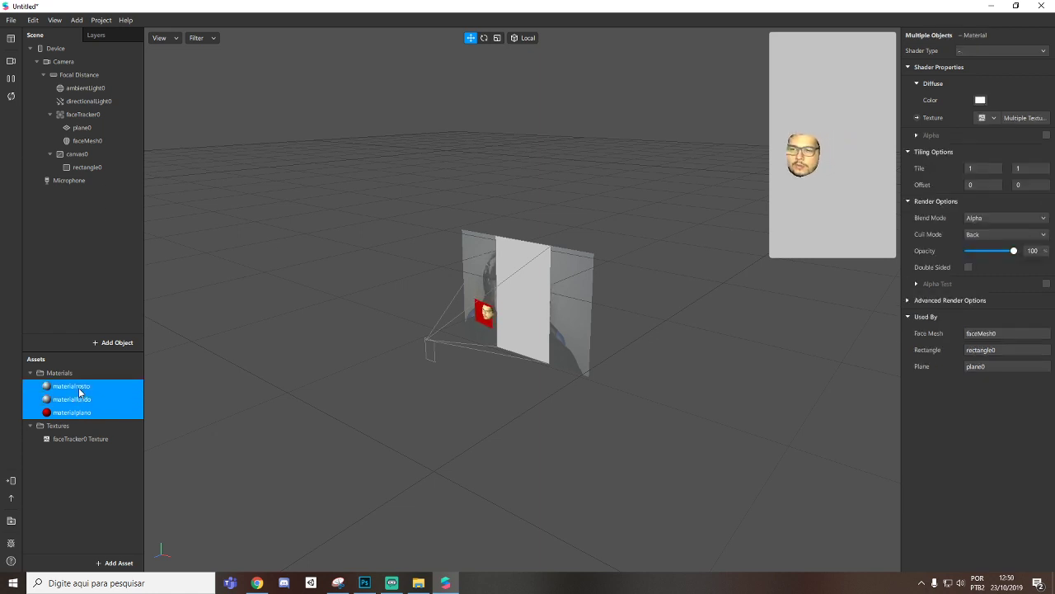
{"action": "left_click", "coordinate": [908, 301]}
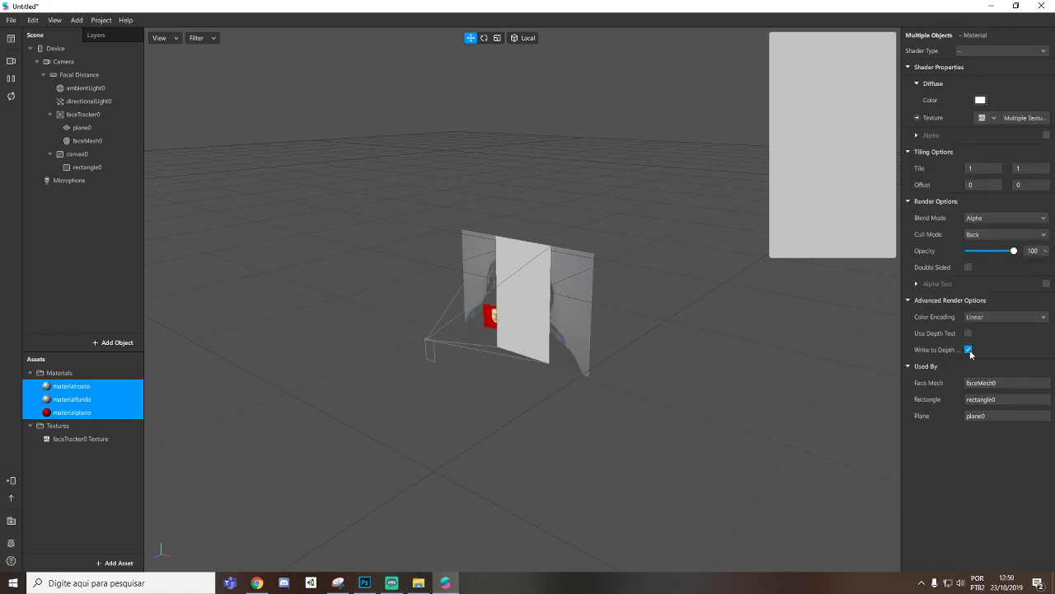
Move canvas0 with its rectangle above faceTracker0 in the scene hierarchy and enlarge the device preview
{"action": "left_click", "coordinate": [78, 155]}
{"action": "left_click_drag", "start_coordinate": [76, 105], "coordinate": [76, 108]}
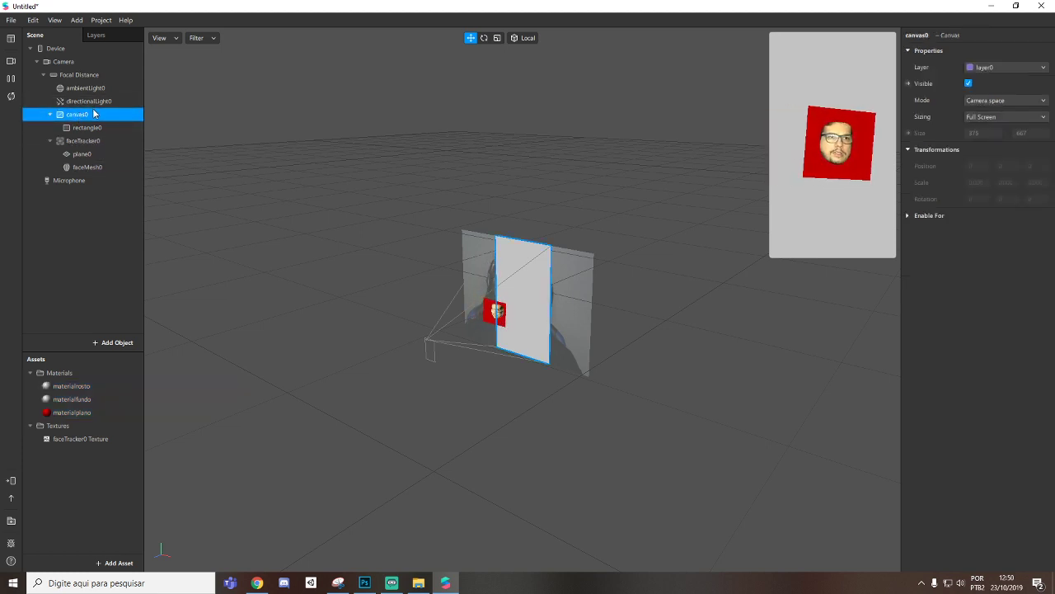
{"action": "left_click_drag", "start_coordinate": [772, 256], "coordinate": [624, 516]}
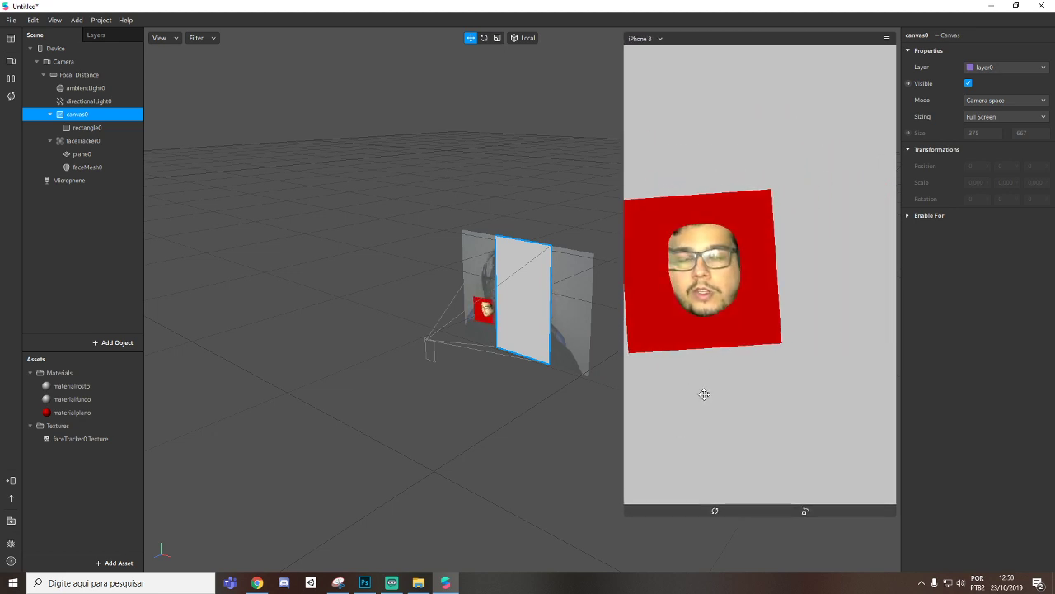
{"action": "left_click", "coordinate": [83, 154]}
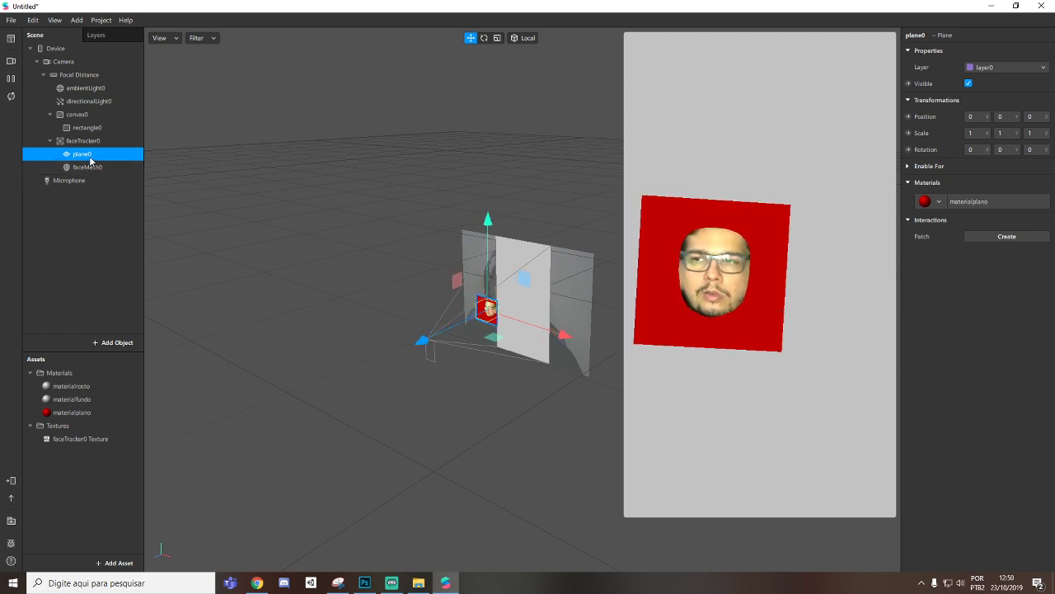
{"action": "left_click", "coordinate": [98, 167]}
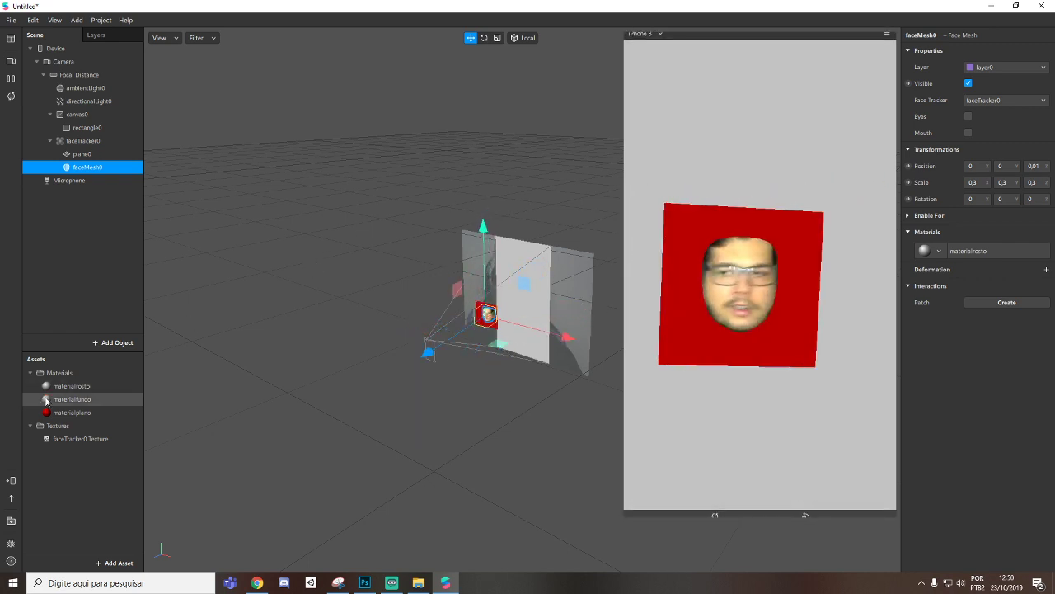
Set the diffuse color of materialplano to white and its shader type to Flat
{"action": "left_click", "coordinate": [80, 414]}
{"action": "left_click", "coordinate": [979, 99]}
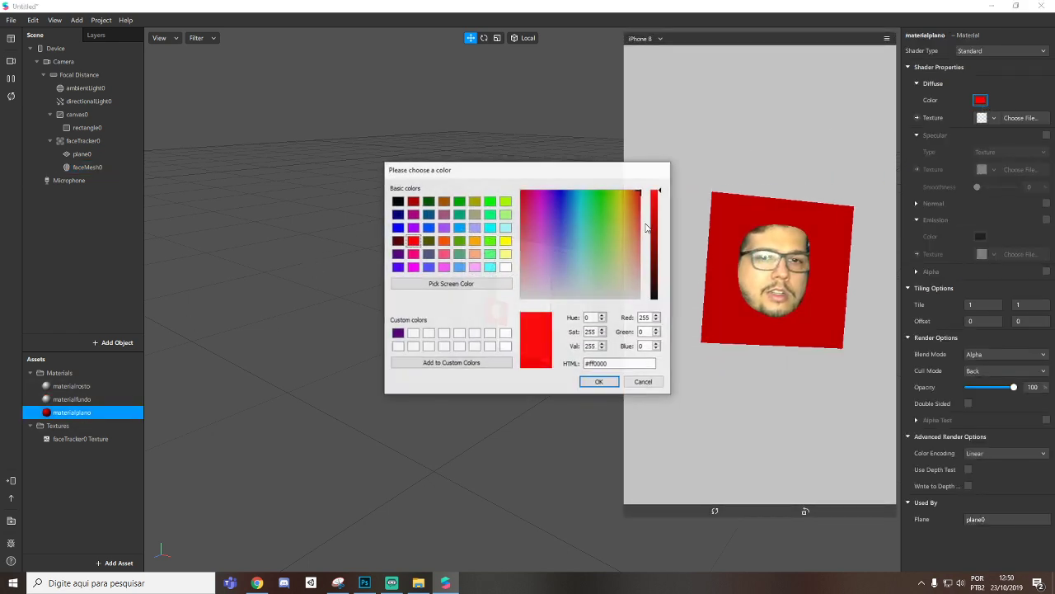
{"action": "left_click", "coordinate": [600, 382]}
{"action": "left_click", "coordinate": [1002, 50]}
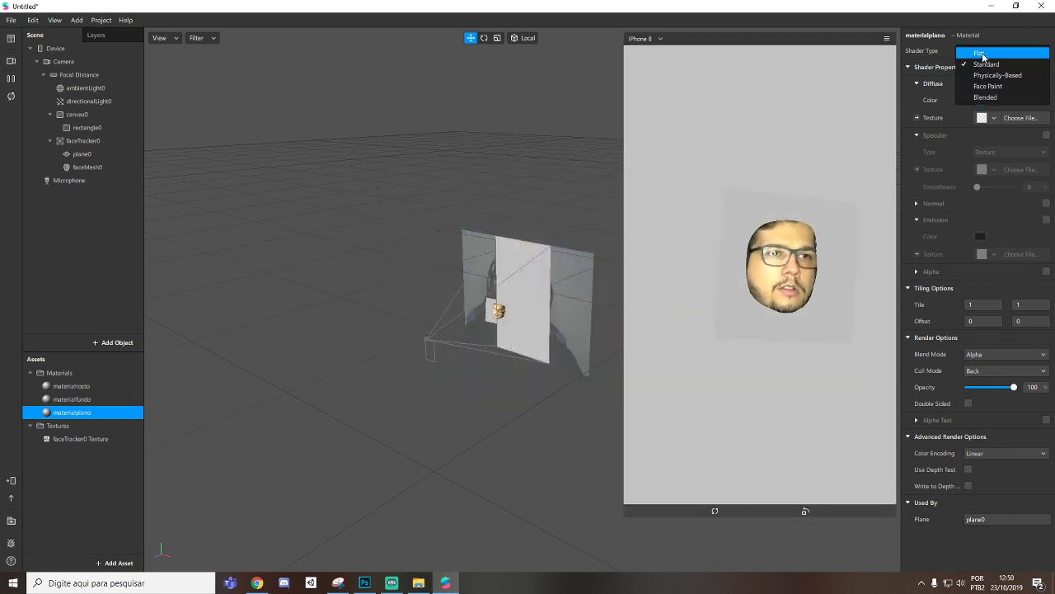
{"action": "left_click", "coordinate": [973, 41]}
Import the images pngbaby1 and seq1 from the File Explorer folder aula baby nirvana into the project assets
{"action": "left_click", "coordinate": [418, 582]}
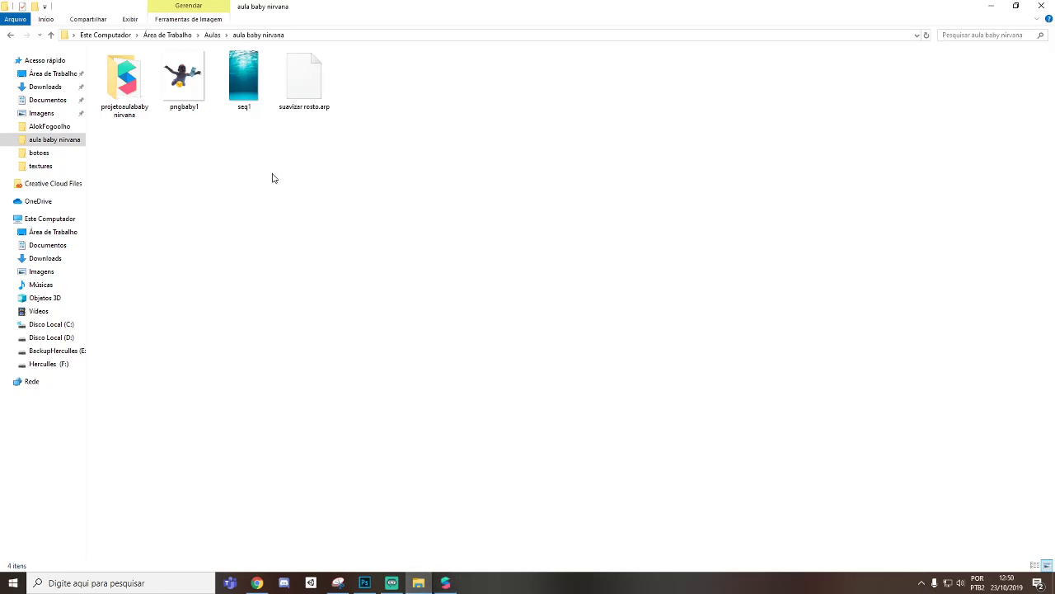
{"action": "left_click", "coordinate": [183, 78], "text": "ctrl"}
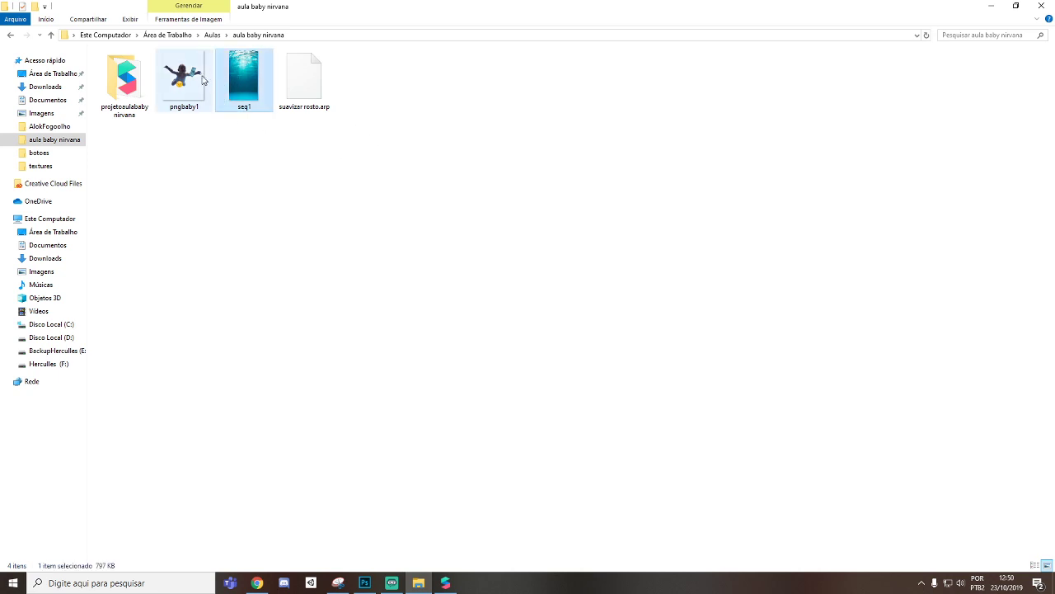
{"action": "left_click_drag", "start_coordinate": [203, 81], "coordinate": [103, 495]}
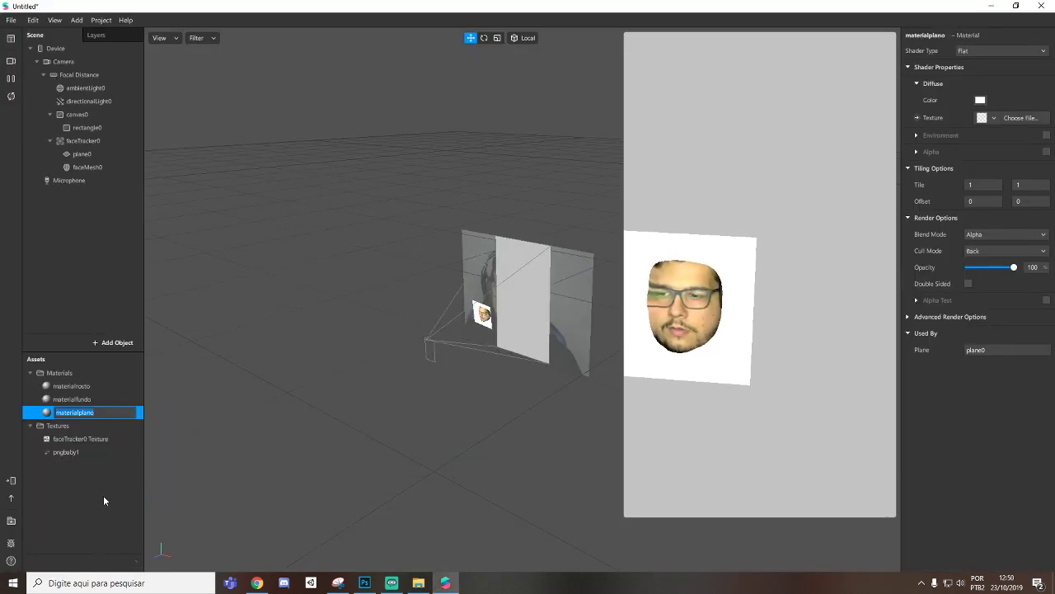
Apply pngbaby1 as the diffuse texture of materialplano and seq1 as the diffuse texture of materialfundo
{"action": "left_click", "coordinate": [77, 412]}
{"action": "left_click", "coordinate": [990, 118]}
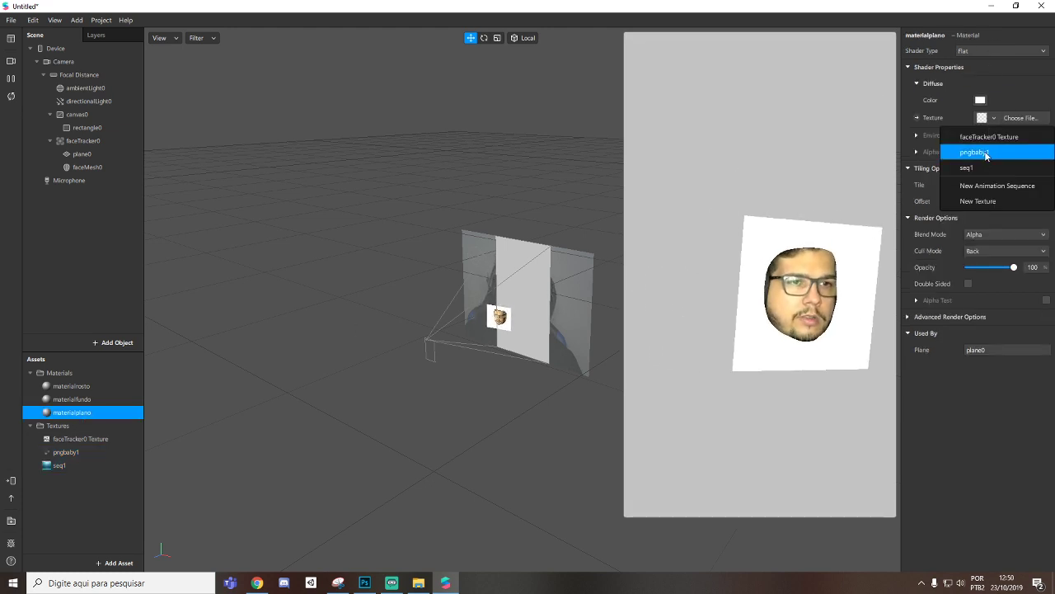
{"action": "left_click", "coordinate": [985, 152]}
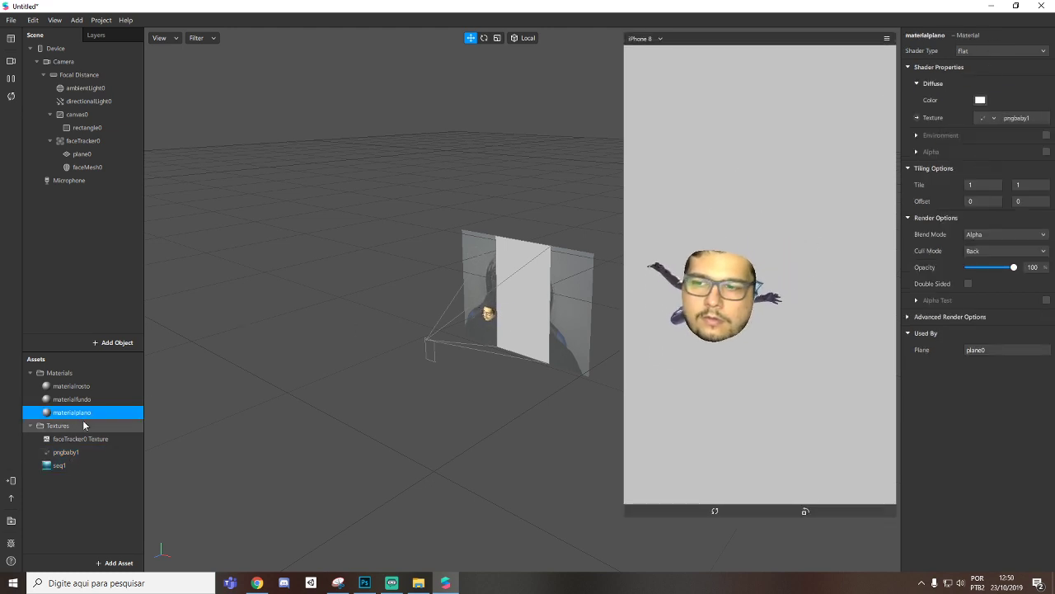
{"action": "left_click", "coordinate": [72, 399]}
{"action": "left_click", "coordinate": [993, 118]}
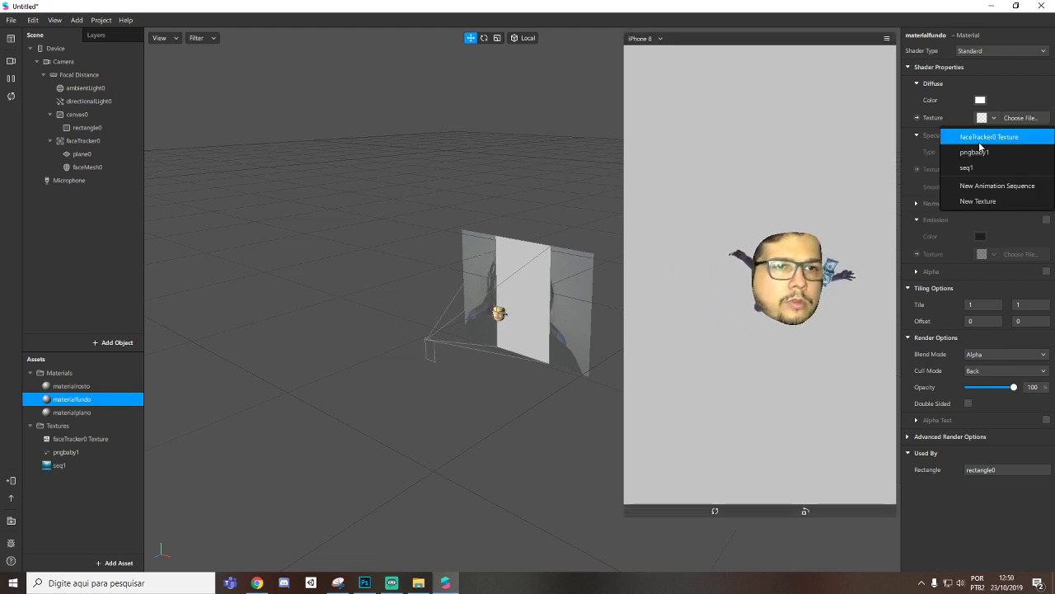
{"action": "left_click", "coordinate": [973, 167]}
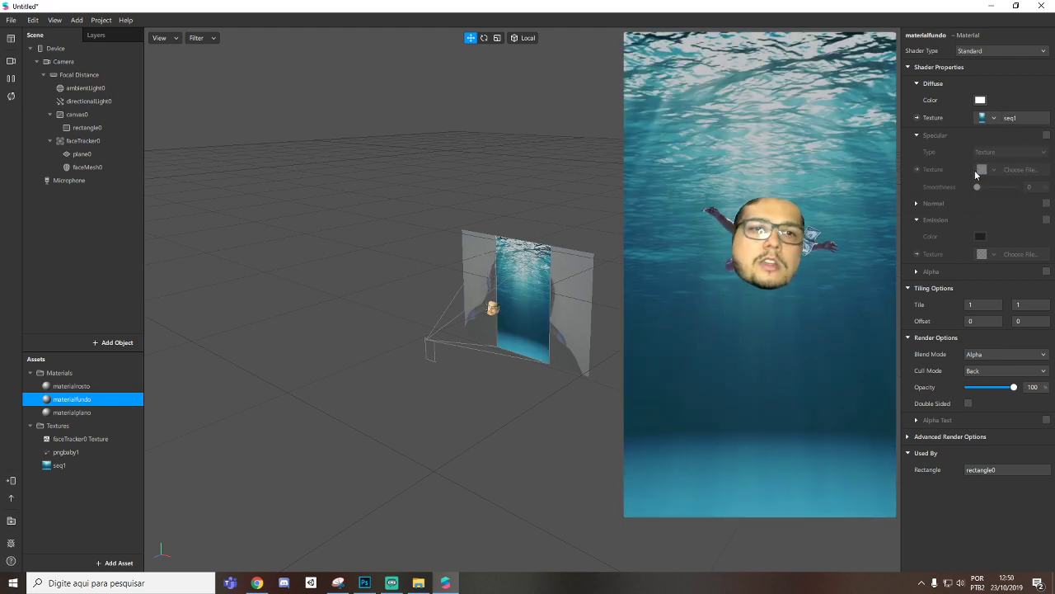
Scale plane0 to 3 on the X and Y axes
{"action": "left_click", "coordinate": [76, 414]}
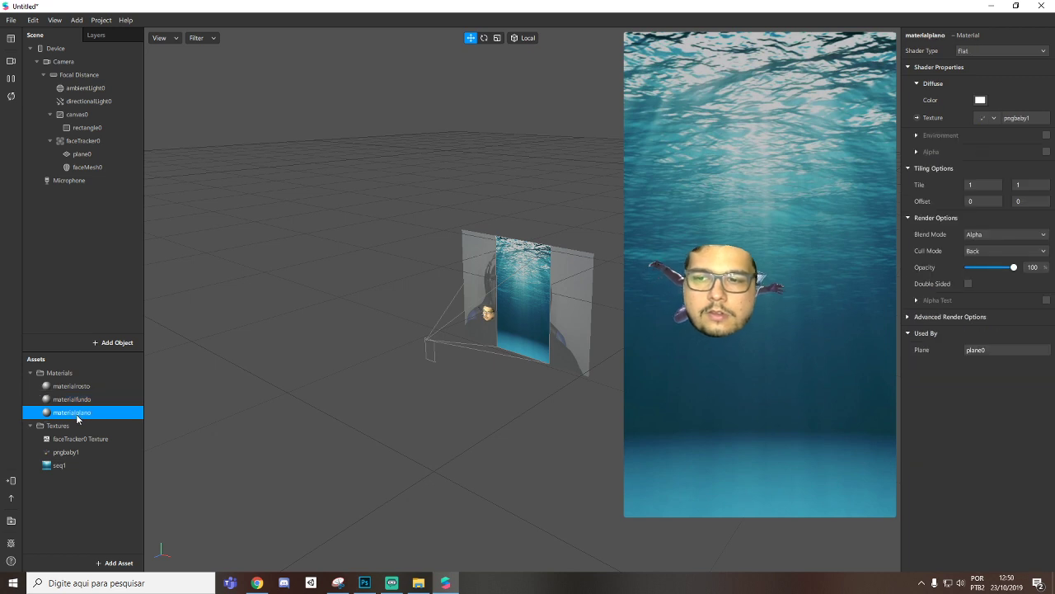
{"action": "left_click", "coordinate": [94, 168]}
{"action": "left_click", "coordinate": [83, 154]}
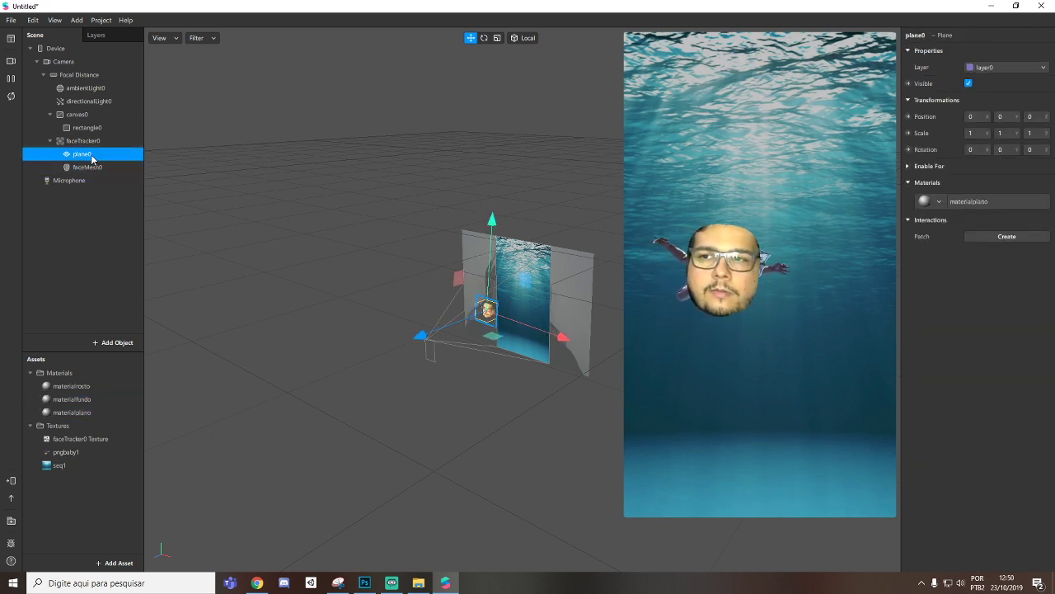
{"action": "left_click", "coordinate": [981, 133]}
{"action": "type", "text": "3"}
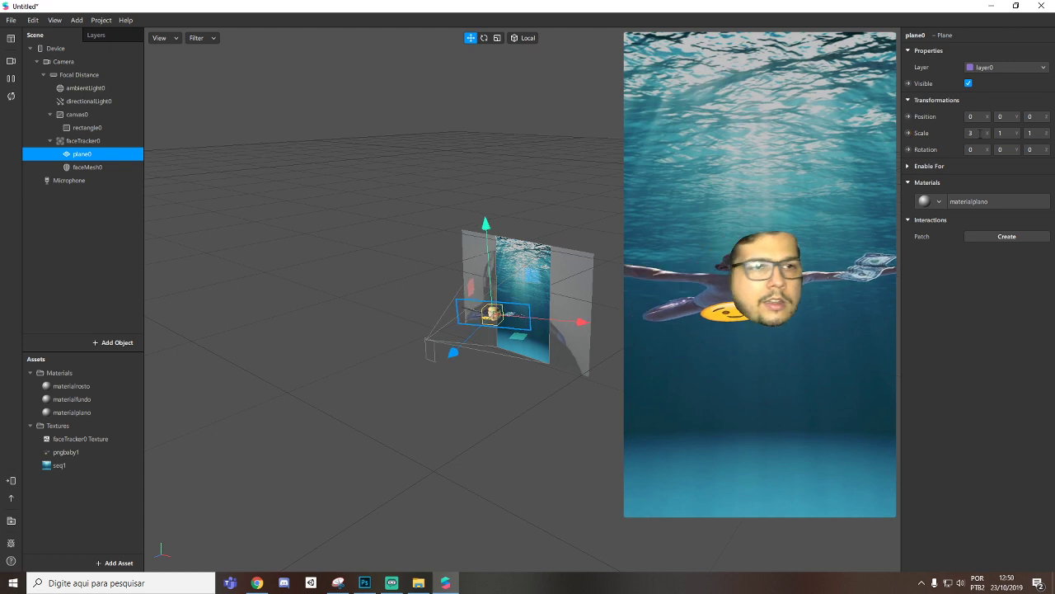
{"action": "type", "text": "3"}
{"action": "key", "text": "Return"}
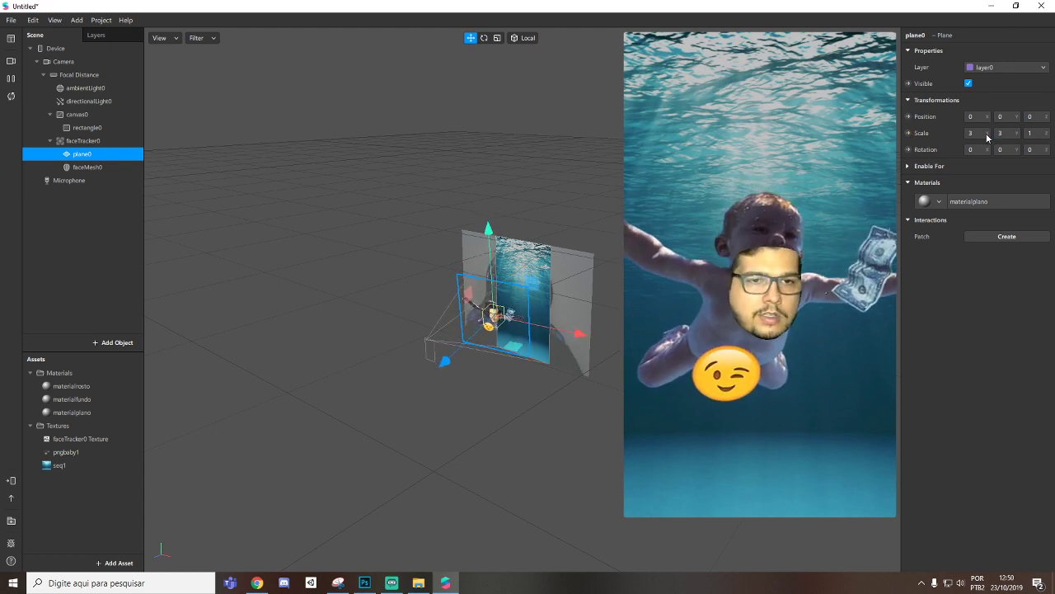
Fit faceMesh0 over the baby's head with position Y 0,03 and Z 0,018, and scale X 0,28 and Y 0,24
{"action": "left_click", "coordinate": [97, 168]}
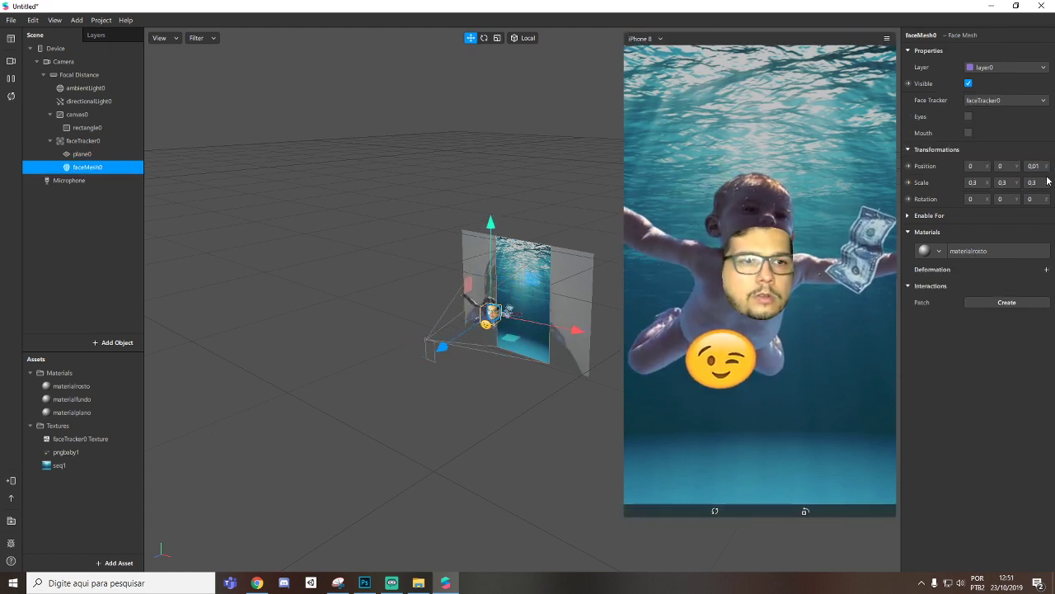
{"action": "left_click", "coordinate": [1003, 165]}
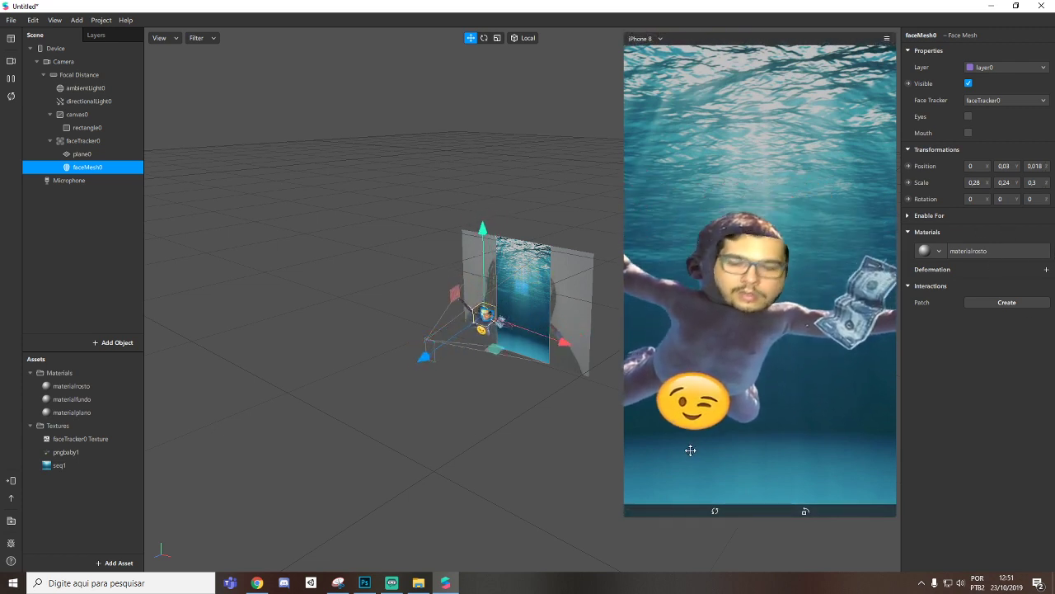
Open the Patch Editor, import suavizar rosto.arp from the File Explorer folder and place its patch in the graph
{"action": "key", "text": "ctrl+shift+p"}
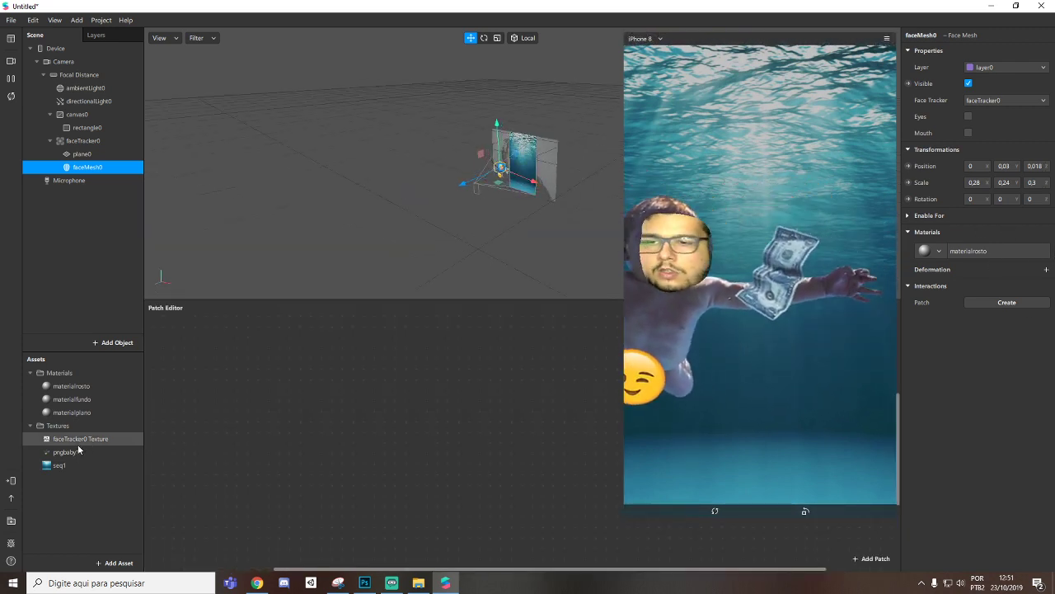
{"action": "left_click", "coordinate": [418, 583]}
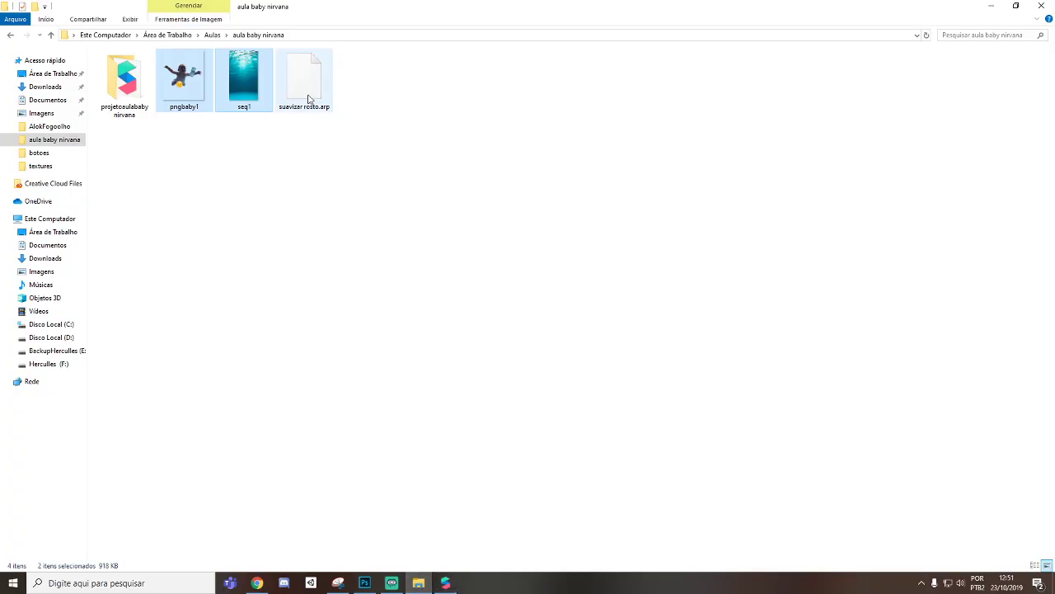
{"action": "left_click_drag", "start_coordinate": [308, 99], "coordinate": [351, 437]}
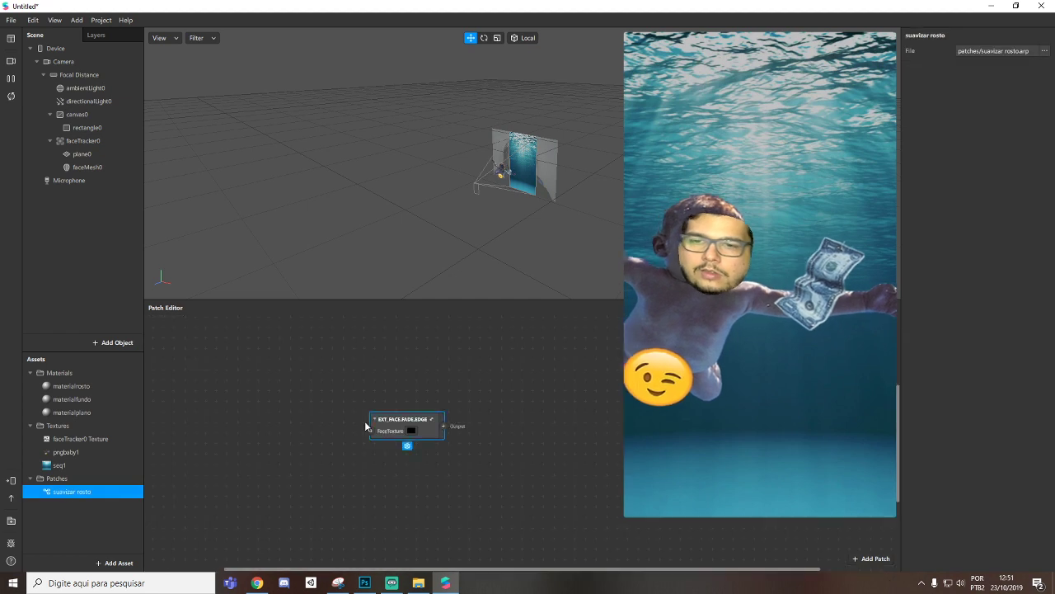
{"action": "left_click_drag", "start_coordinate": [420, 422], "coordinate": [400, 401]}
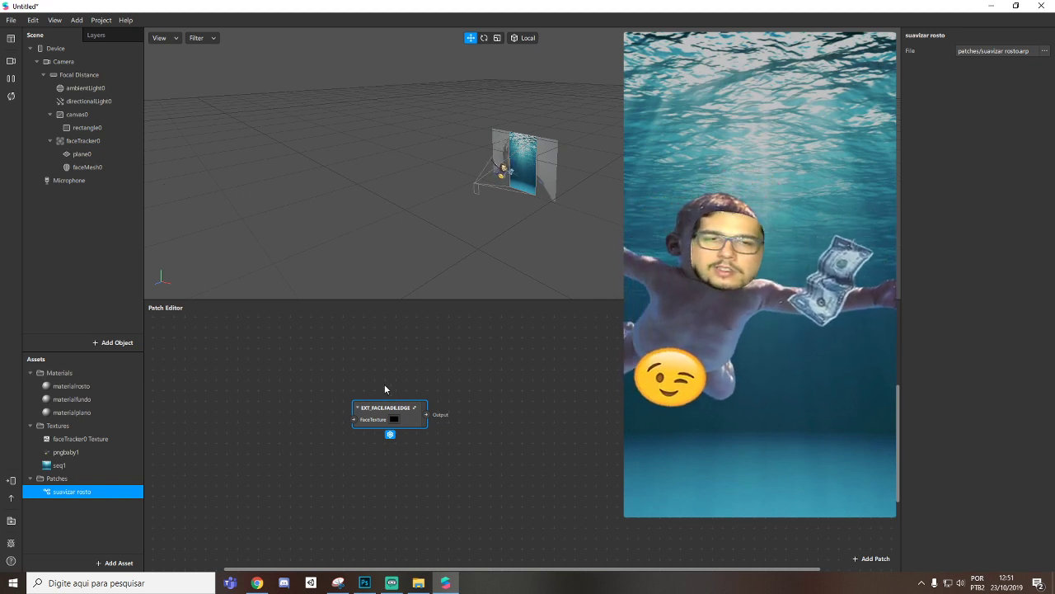
Bring the faceTracker0 Texture into the patch graph and feed its RGBA output into the FaceTexture input of EXT_FACE.FADE.EDGE
{"action": "left_click_drag", "start_coordinate": [388, 410], "coordinate": [356, 399]}
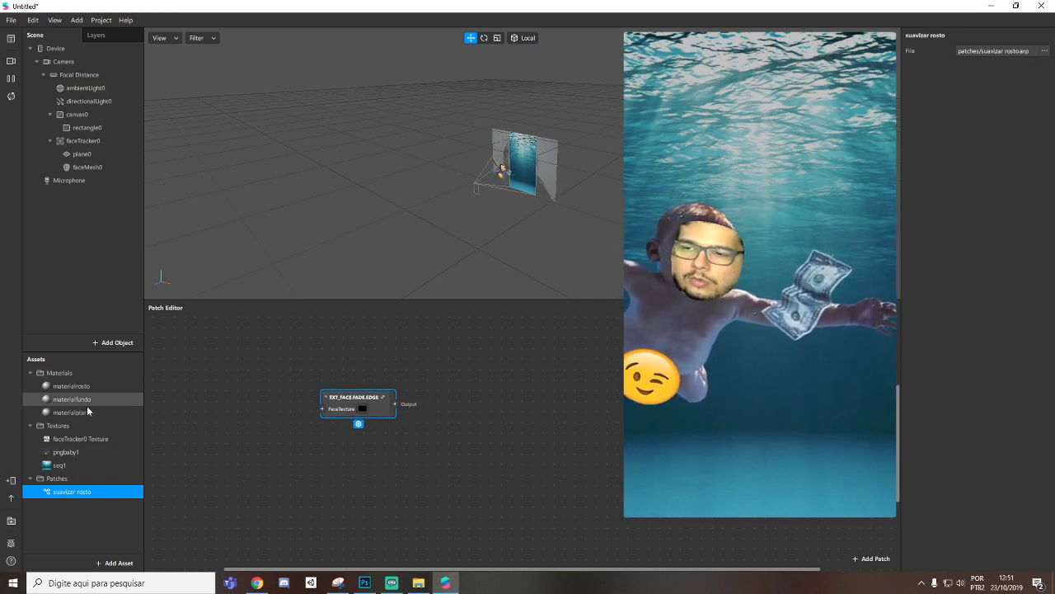
{"action": "left_click_drag", "start_coordinate": [75, 438], "coordinate": [247, 400]}
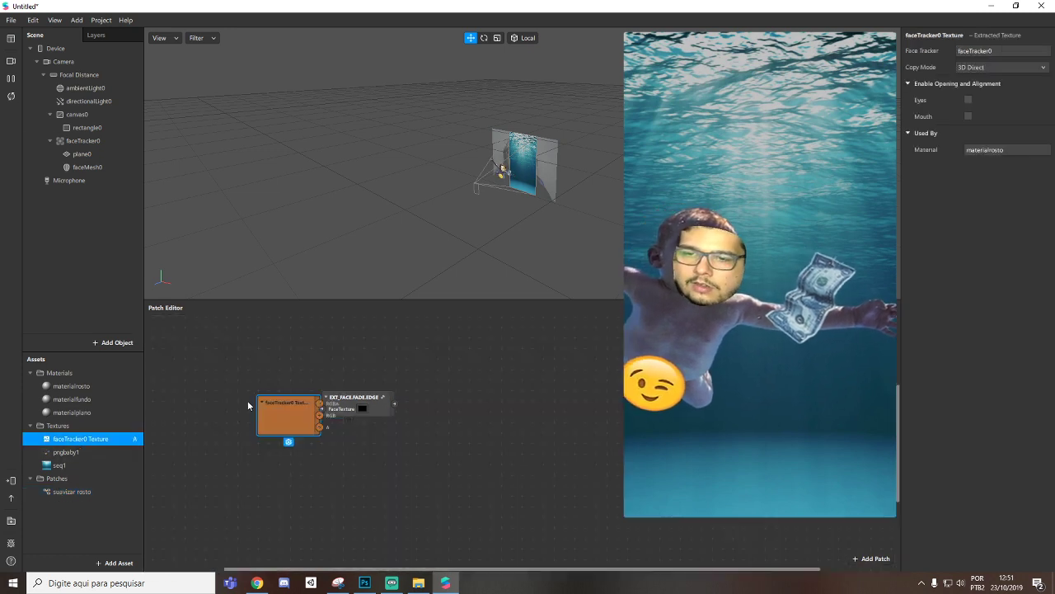
{"action": "left_click_drag", "start_coordinate": [346, 393], "coordinate": [399, 404]}
{"action": "left_click_drag", "start_coordinate": [284, 413], "coordinate": [384, 420]}
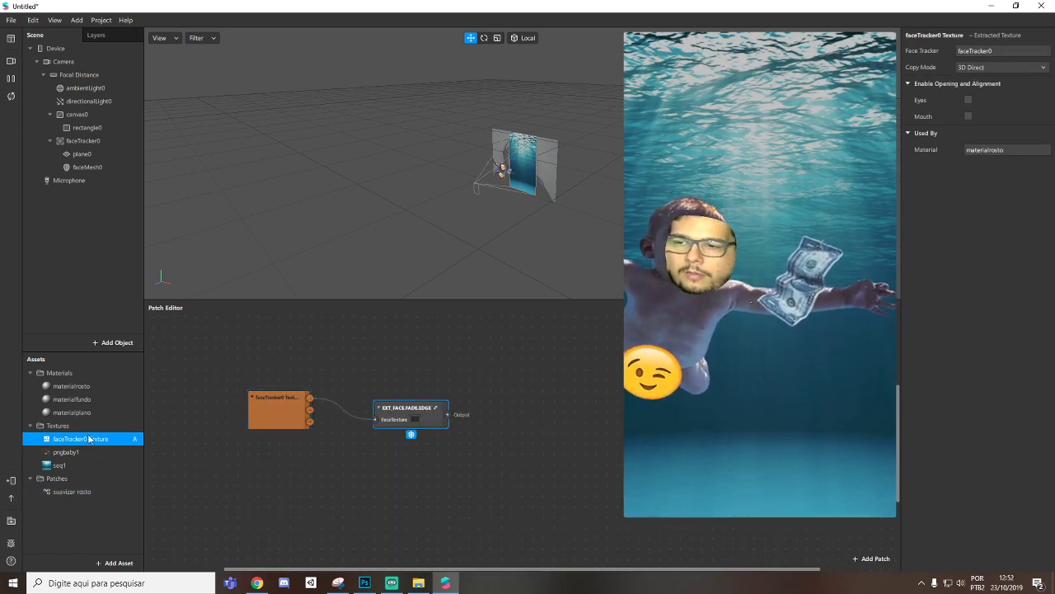
Create a patch for materialrosto's diffuse texture, connect the EXT_FACE.FADE.EDGE output to it and line up the patches
{"action": "left_click", "coordinate": [72, 386]}
{"action": "left_click", "coordinate": [917, 117]}
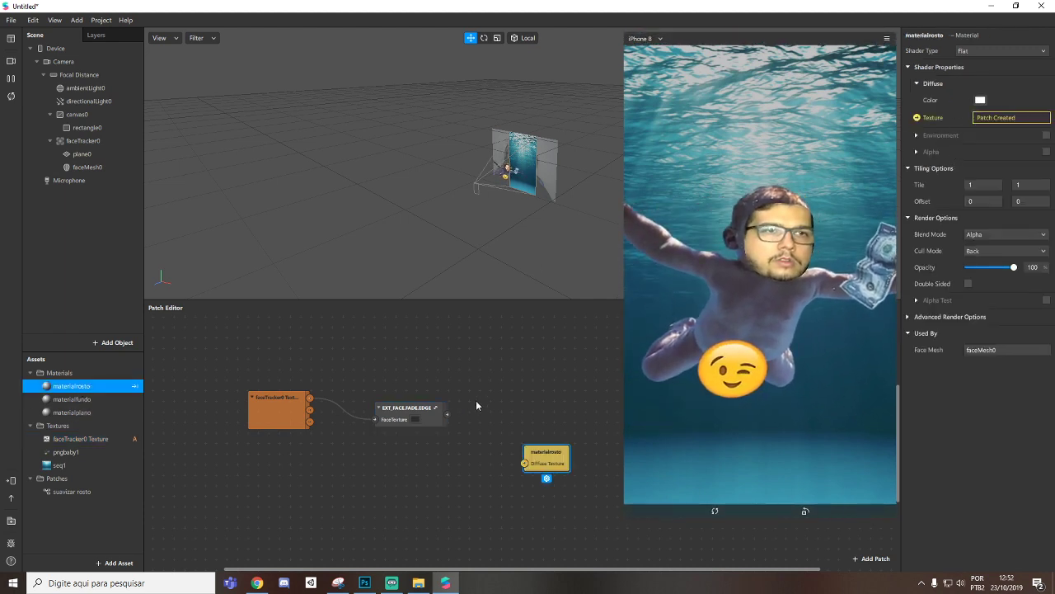
{"action": "left_click_drag", "start_coordinate": [550, 451], "coordinate": [543, 408]}
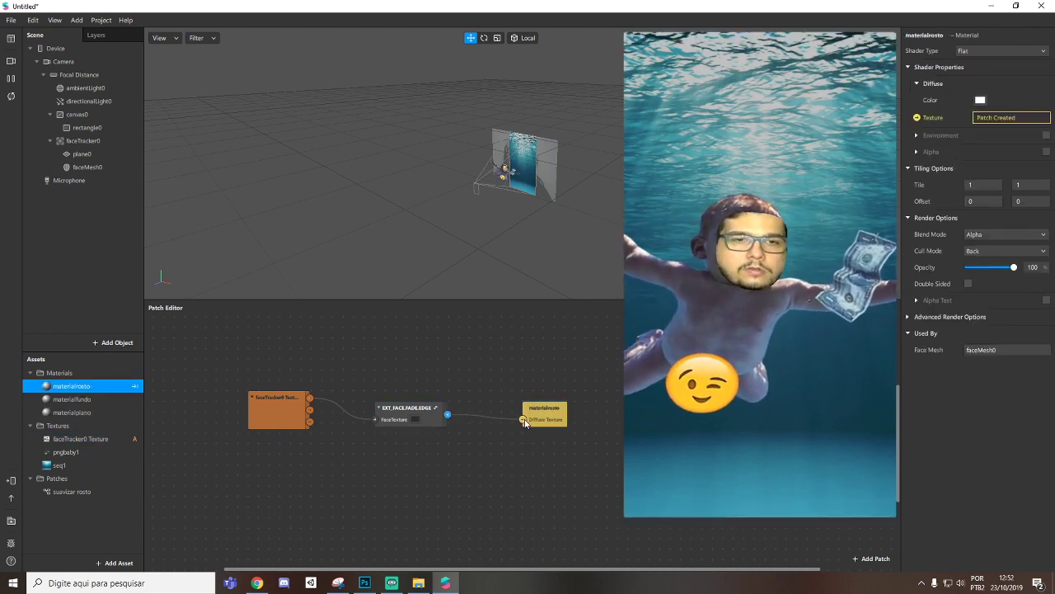
{"action": "left_click_drag", "start_coordinate": [447, 414], "coordinate": [533, 402]}
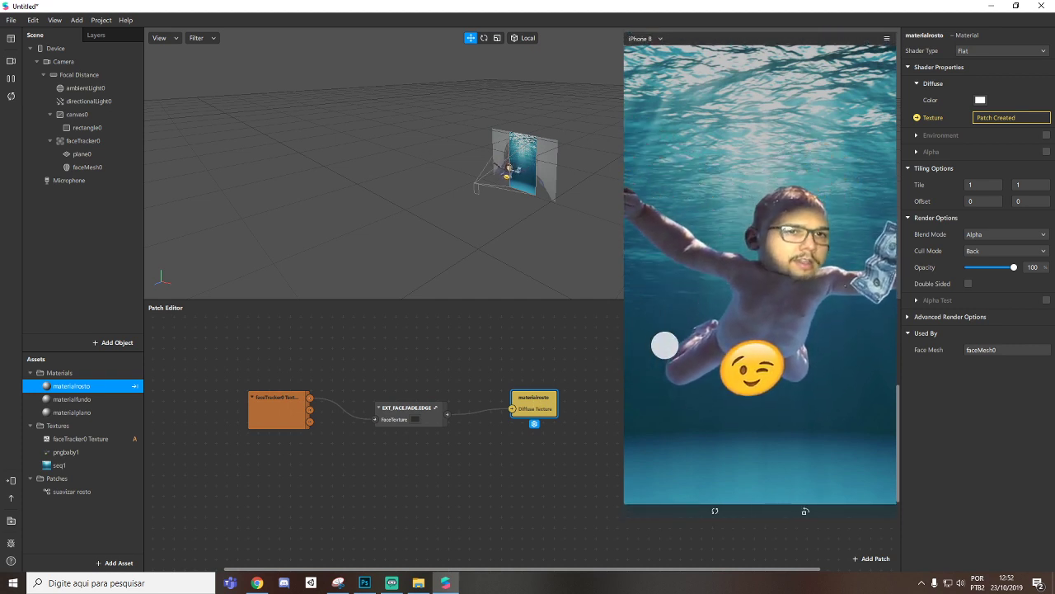
{"action": "left_click_drag", "start_coordinate": [405, 408], "coordinate": [393, 396]}
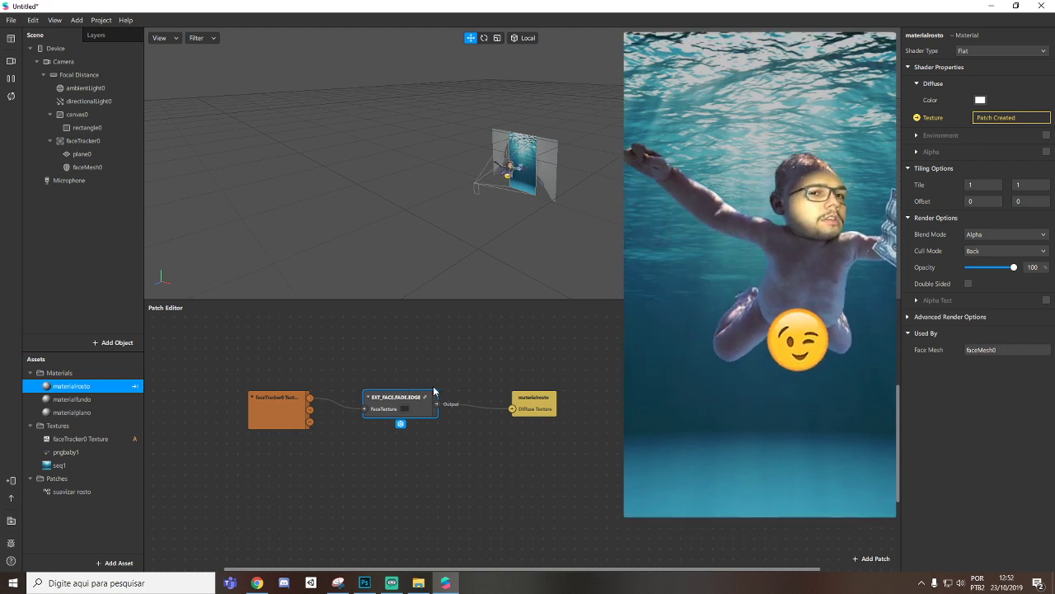
Add a second canvas containing a rectangle, and make that rectangle fill the canvas's full width and height
{"action": "right_click", "coordinate": [85, 206]}
{"action": "mouse_move", "coordinate": [116, 214]}
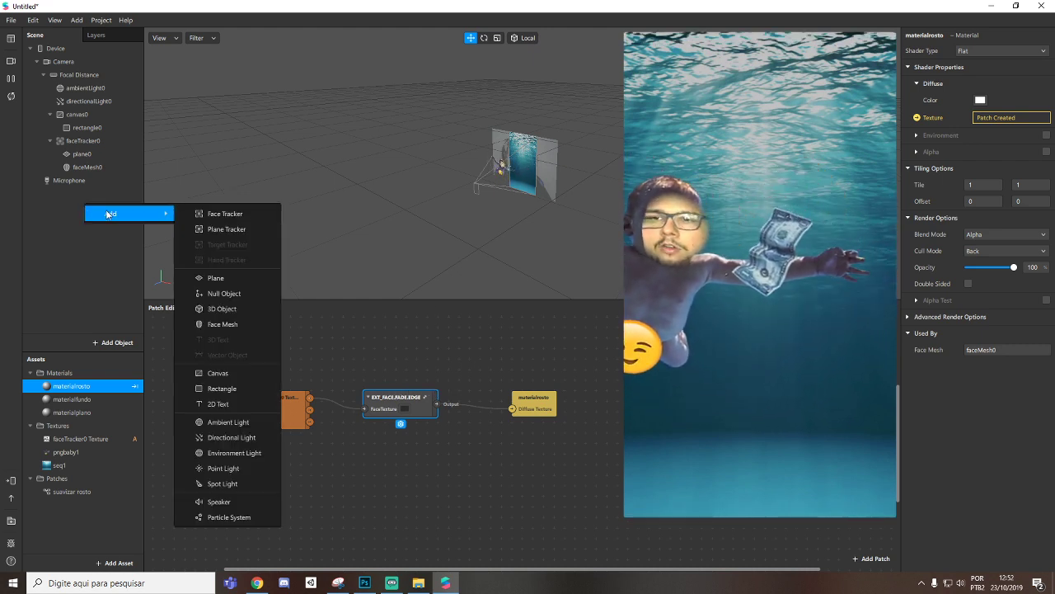
{"action": "left_click", "coordinate": [218, 373]}
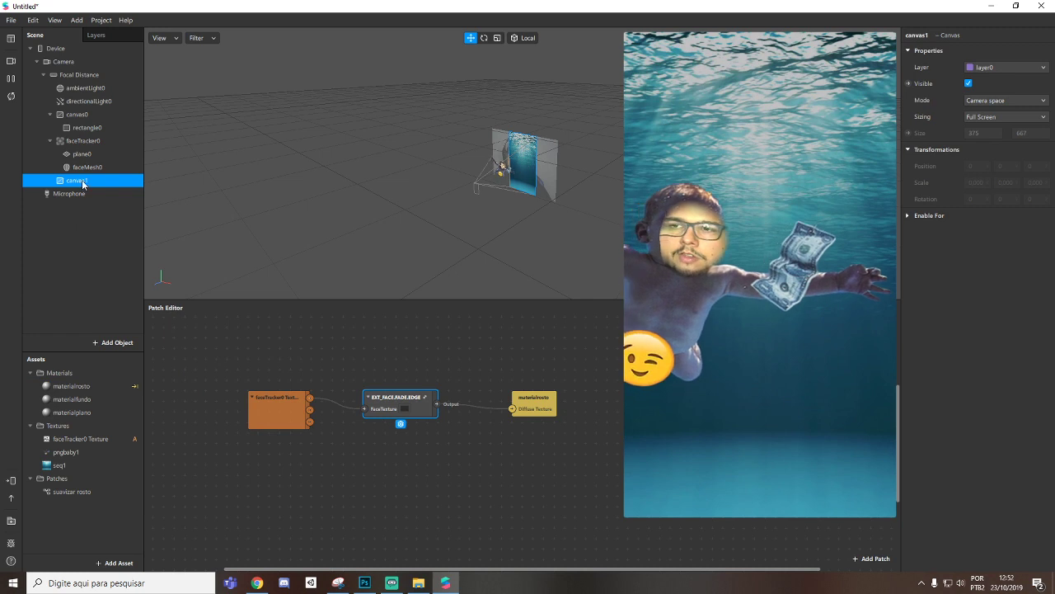
{"action": "right_click", "coordinate": [82, 183]}
{"action": "mouse_move", "coordinate": [158, 193]}
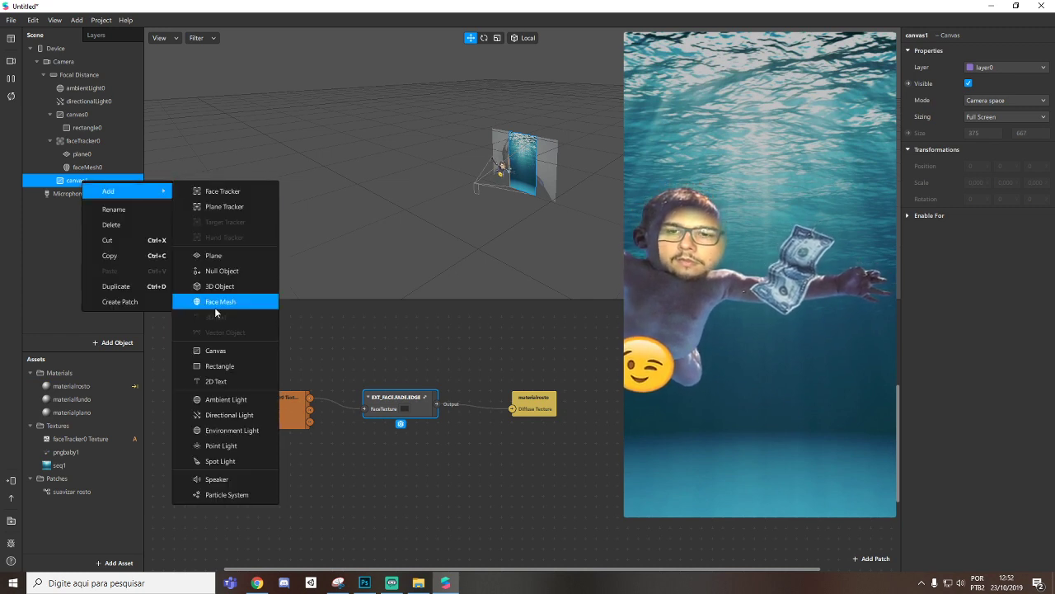
{"action": "left_click", "coordinate": [232, 371]}
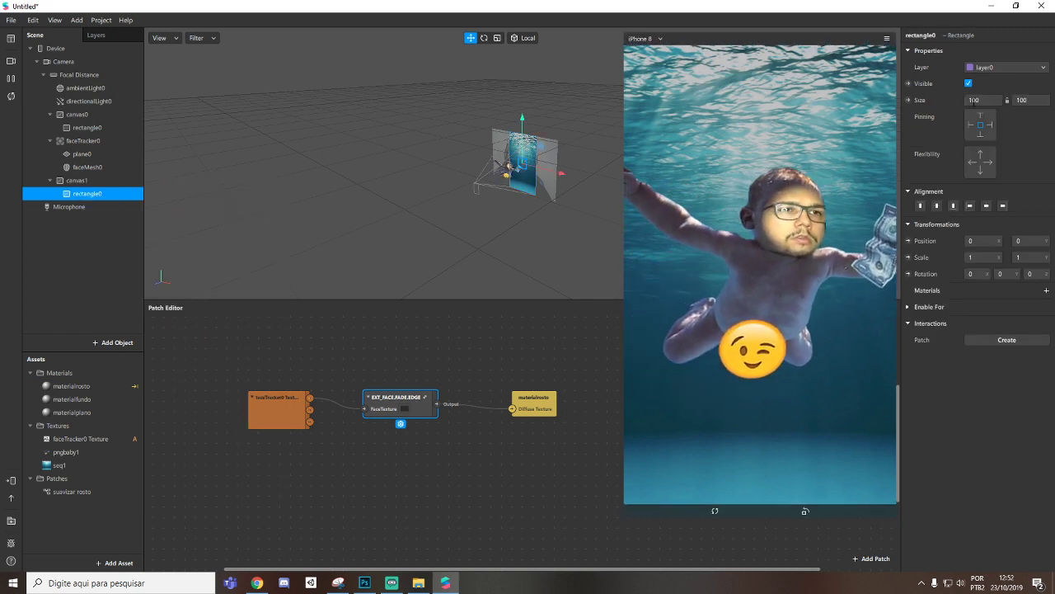
{"action": "left_click", "coordinate": [977, 119]}
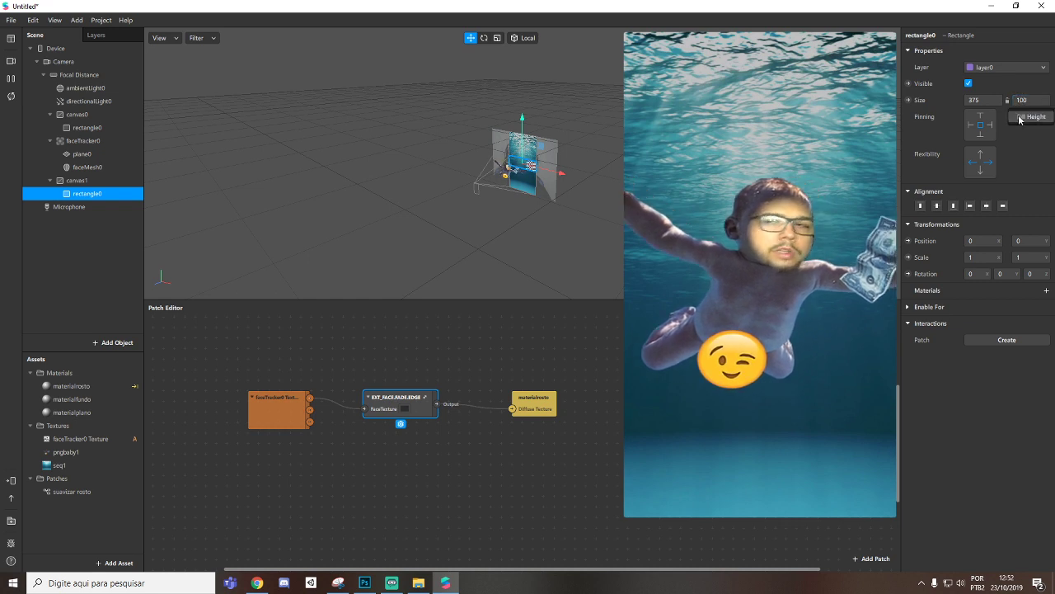
{"action": "left_click", "coordinate": [1023, 117]}
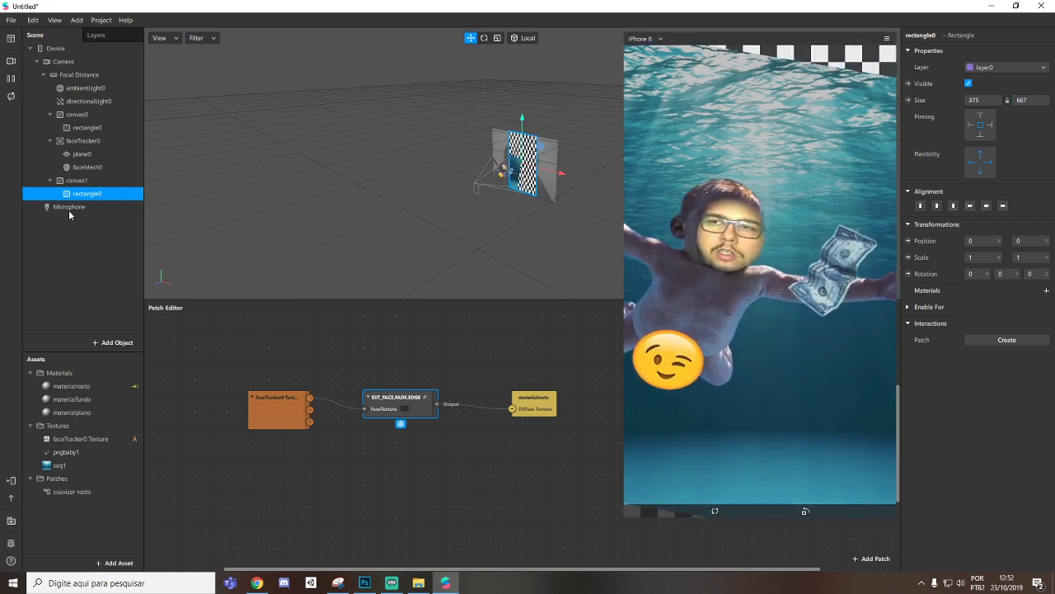
Give the new full-screen rectangle a new material named materialLUT, and close the Patch Editor
{"action": "left_click", "coordinate": [1046, 291]}
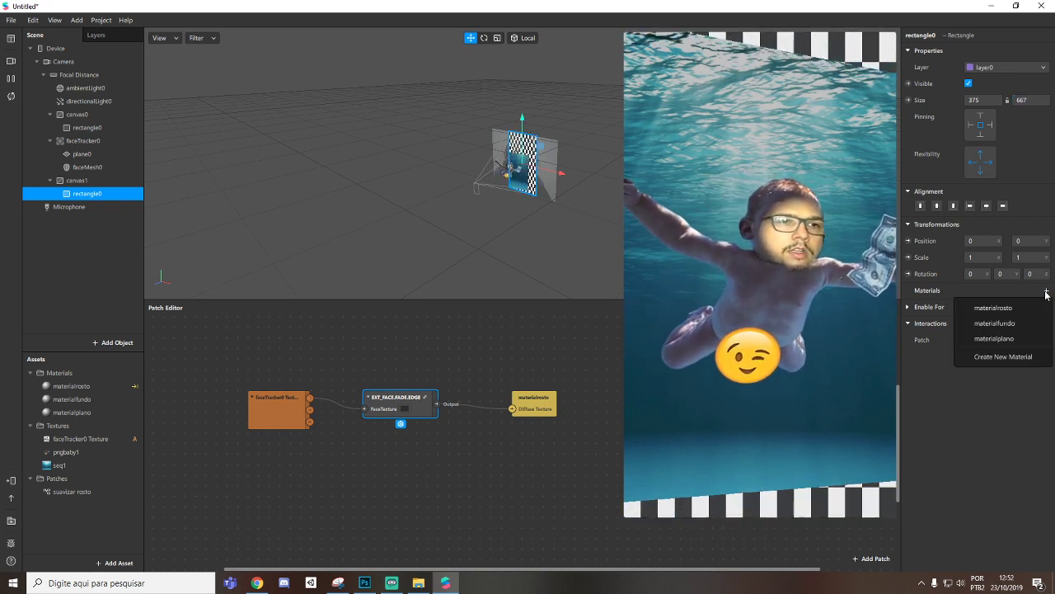
{"action": "left_click", "coordinate": [1017, 360]}
{"action": "double_click", "coordinate": [81, 427]}
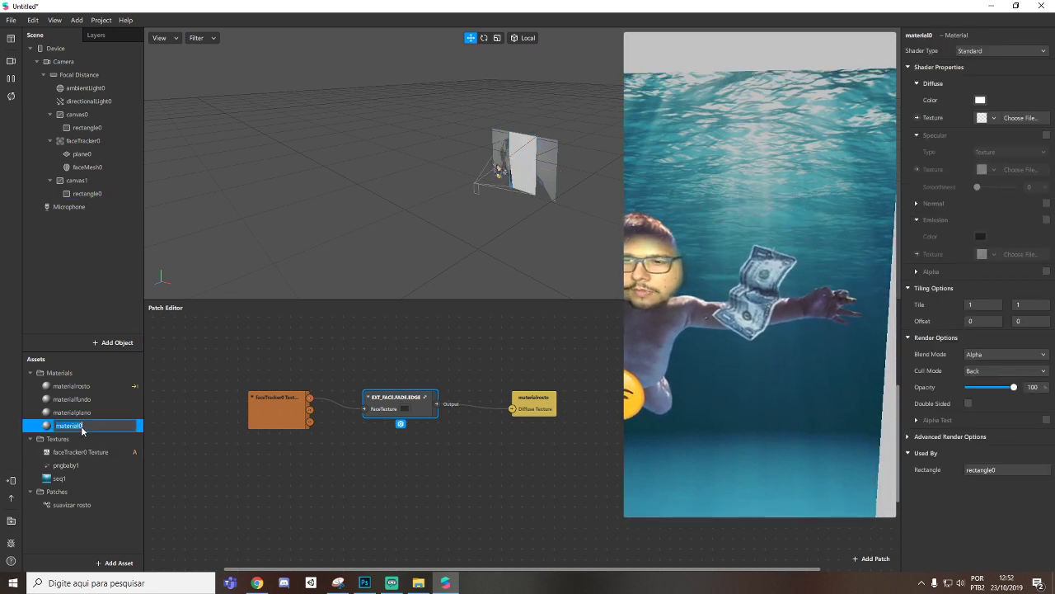
{"action": "key", "text": "BackSpace"}
{"action": "type", "text": "lu"}
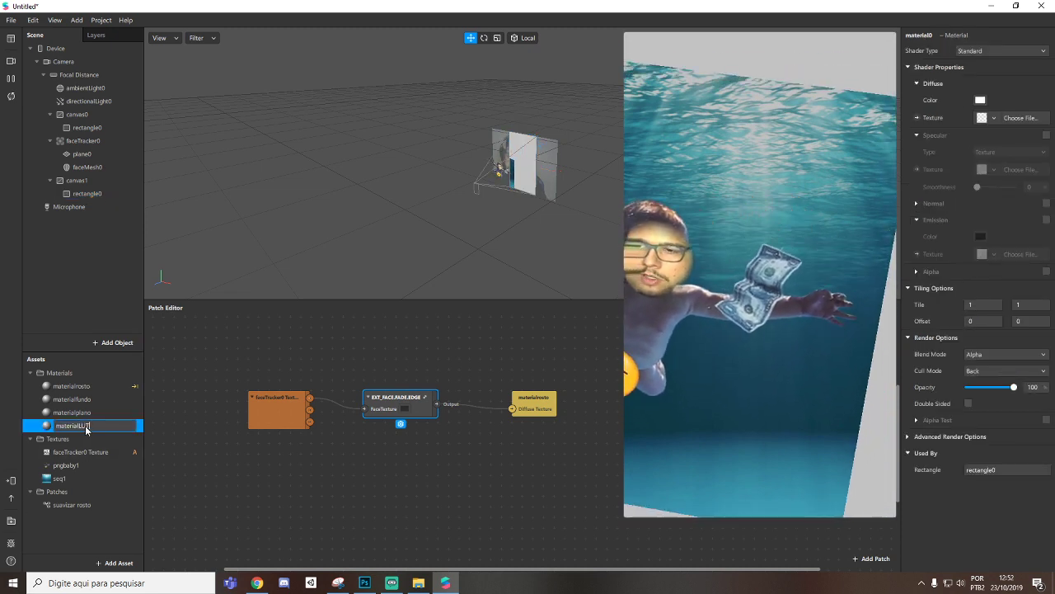
{"action": "type", "text": "T"}
{"action": "left_click", "coordinate": [209, 462]}
{"action": "key", "text": "ctrl+shift+p"}
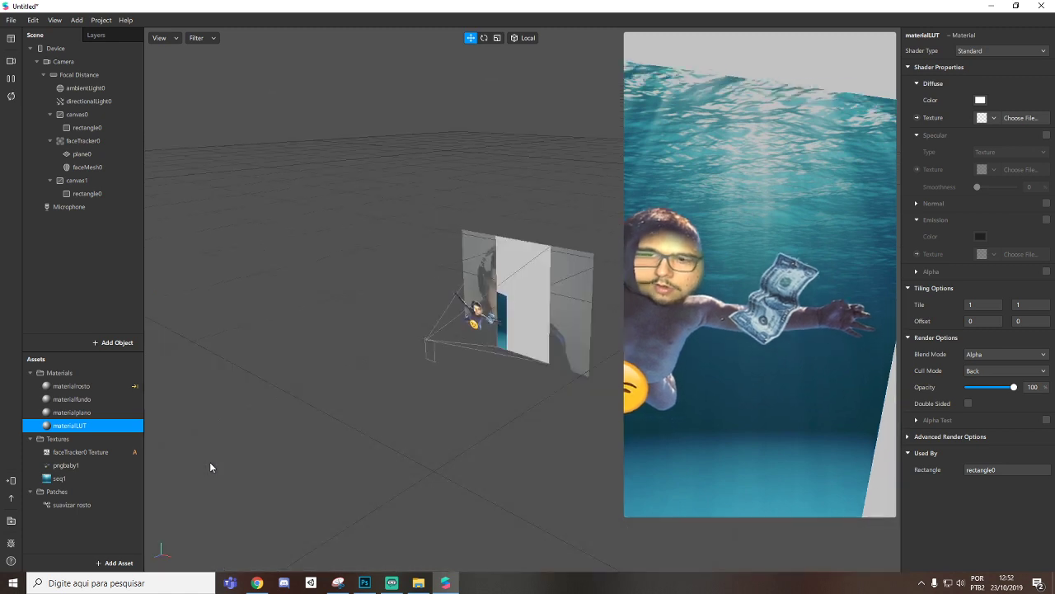
Set materialLUT's diffuse color to the bright blue #0055ff
{"action": "left_click_drag", "start_coordinate": [383, 364], "coordinate": [456, 322]}
{"action": "scroll", "coordinate": [456, 323], "scroll_direction": "up", "scroll_amount": 2}
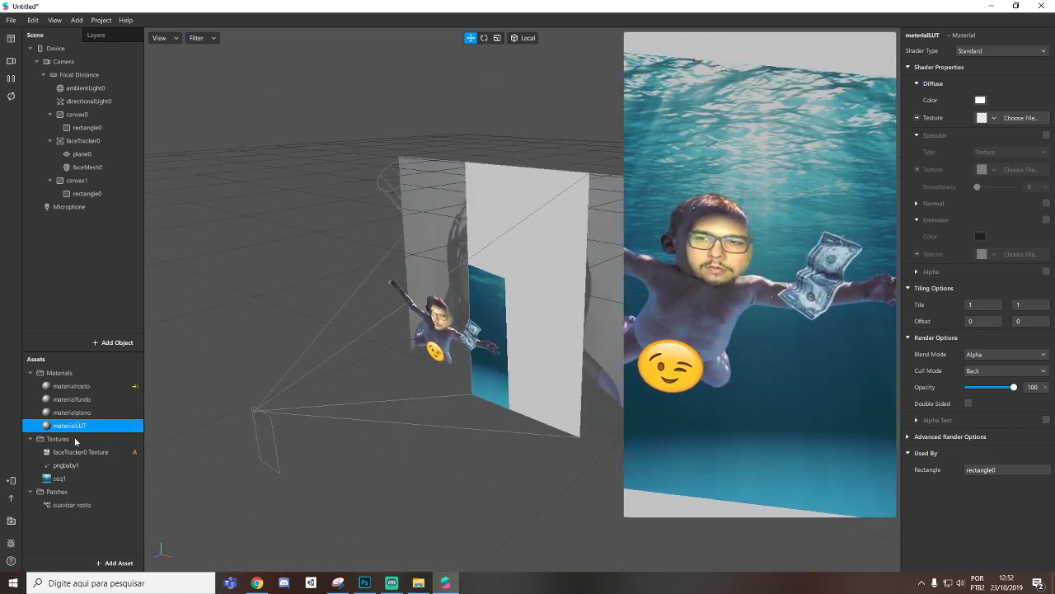
{"action": "left_click", "coordinate": [980, 99]}
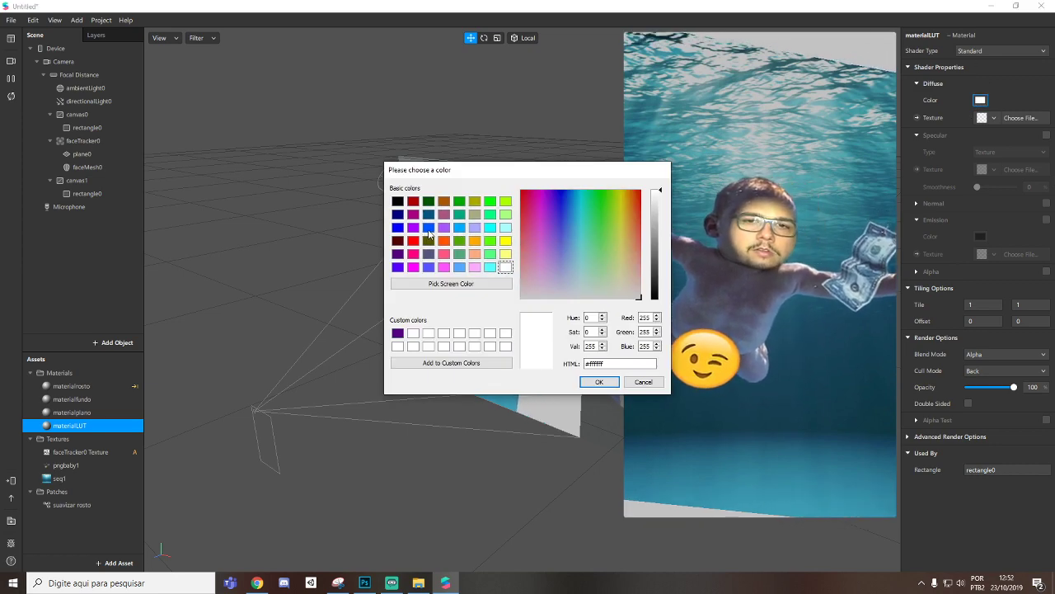
{"action": "left_click", "coordinate": [428, 230]}
{"action": "left_click", "coordinate": [599, 382]}
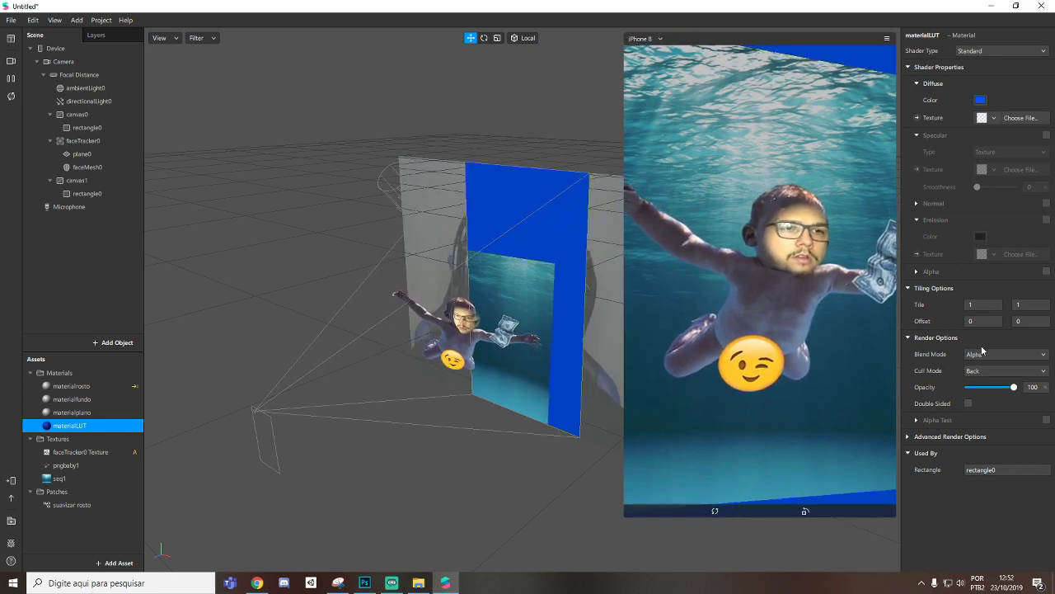
Set materialLUT's blend mode to Add and turn off Use Depth Test and Write to Depth in its advanced render options
{"action": "left_click", "coordinate": [981, 354]}
{"action": "left_click", "coordinate": [977, 366]}
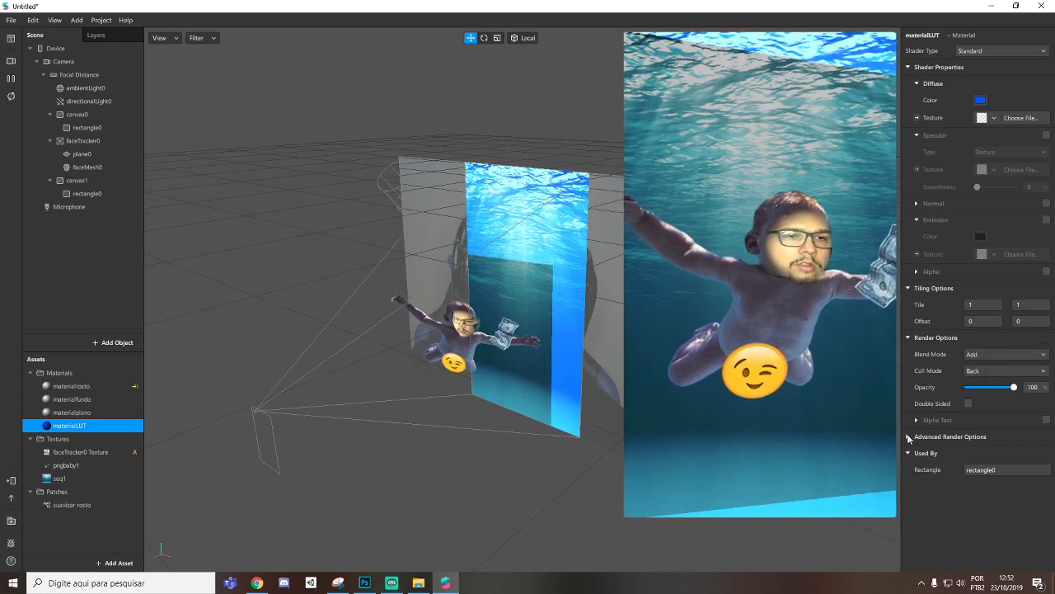
{"action": "left_click", "coordinate": [909, 438]}
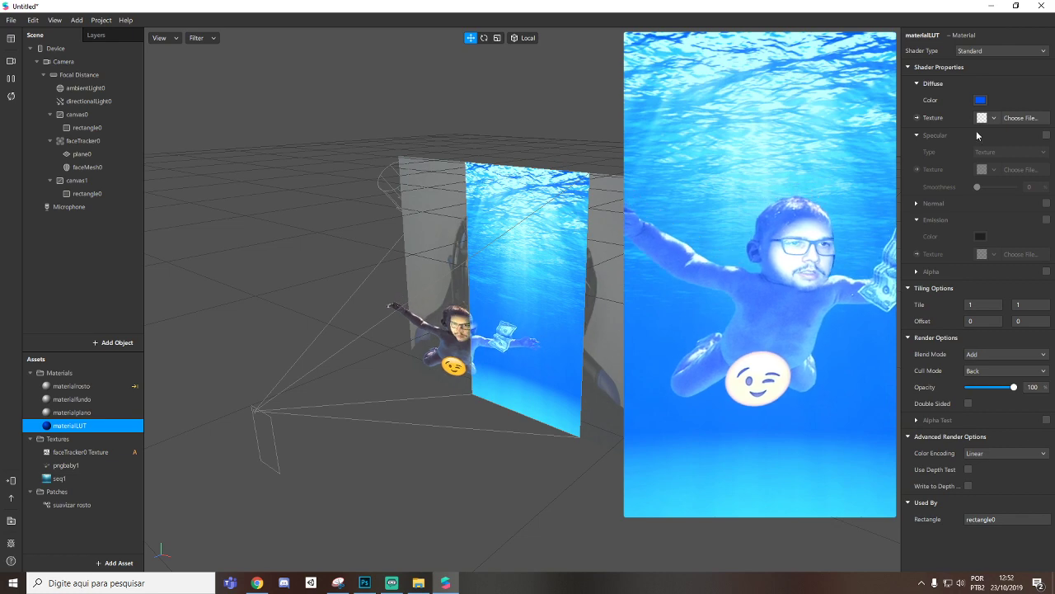
Change materialLUT's diffuse color to the dark teal blue basic color and lower its opacity to 86%
{"action": "left_click", "coordinate": [980, 100]}
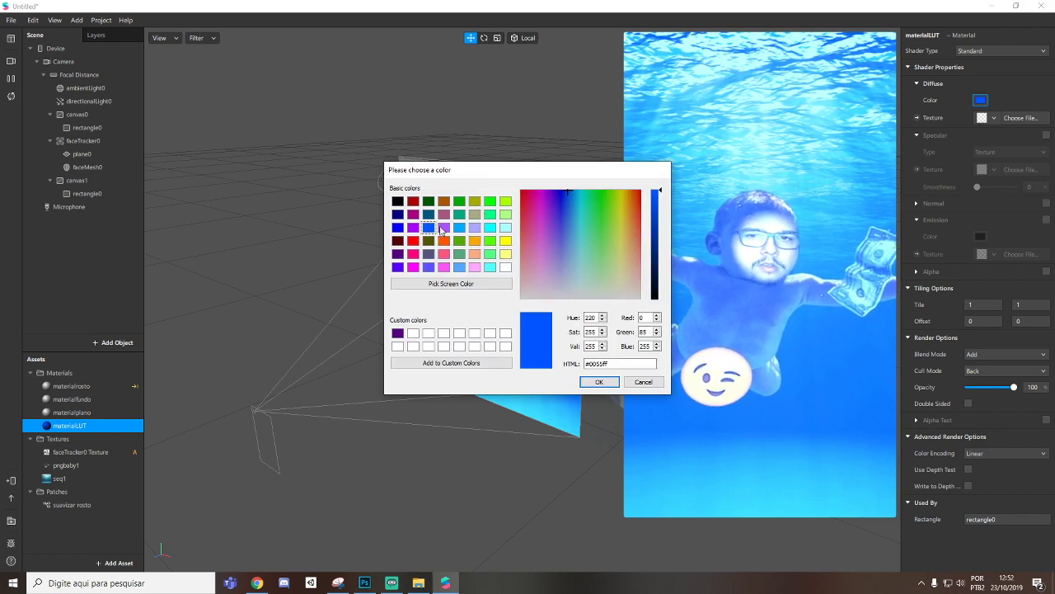
{"action": "left_click", "coordinate": [459, 228]}
{"action": "left_click", "coordinate": [398, 228]}
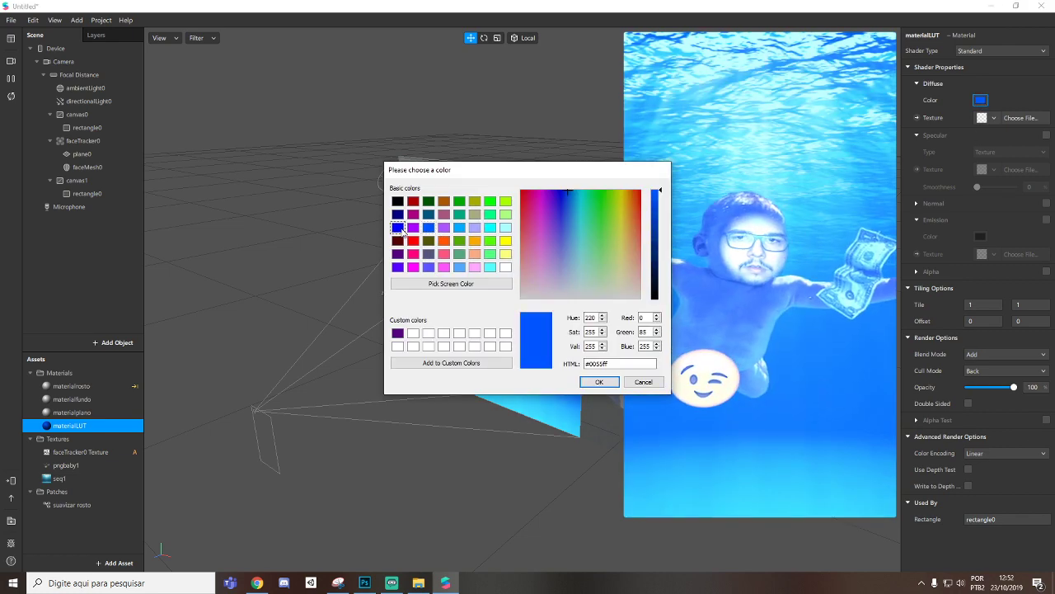
{"action": "left_click", "coordinate": [428, 228]}
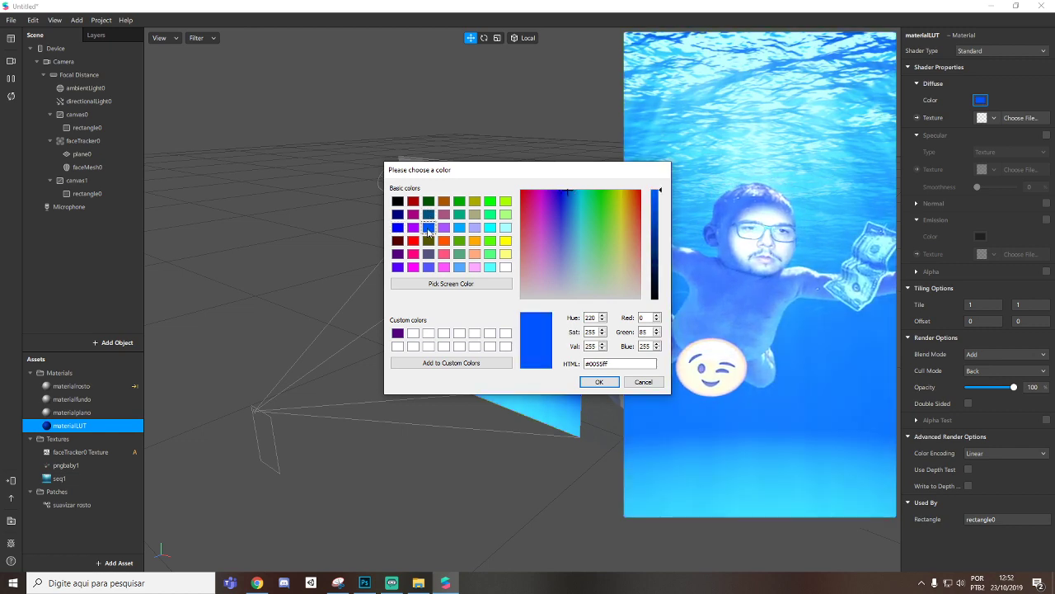
{"action": "left_click", "coordinate": [428, 215]}
{"action": "left_click", "coordinate": [600, 382]}
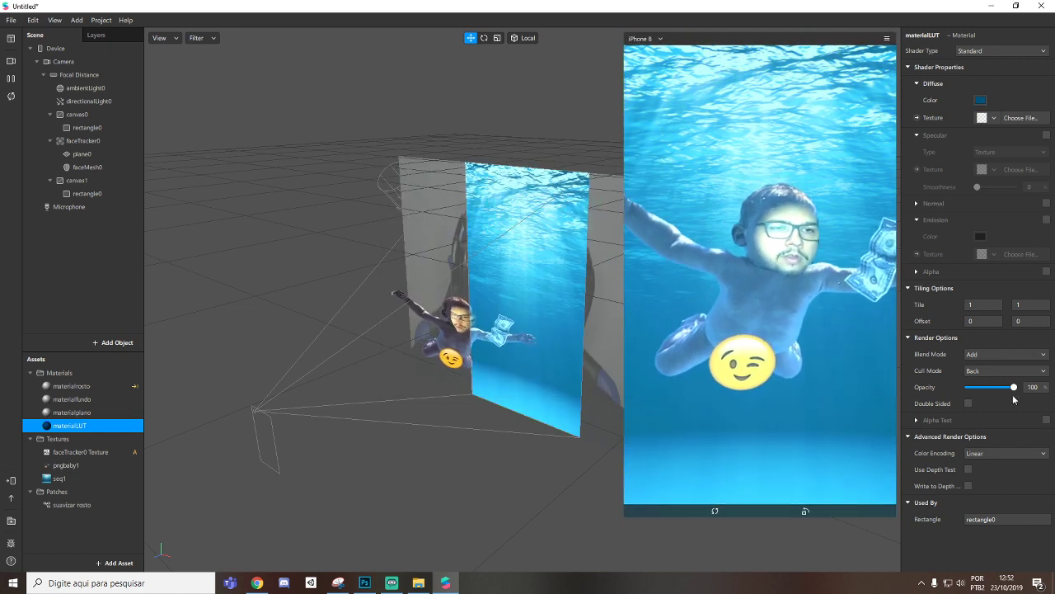
{"action": "left_click_drag", "start_coordinate": [1014, 388], "coordinate": [1000, 388]}
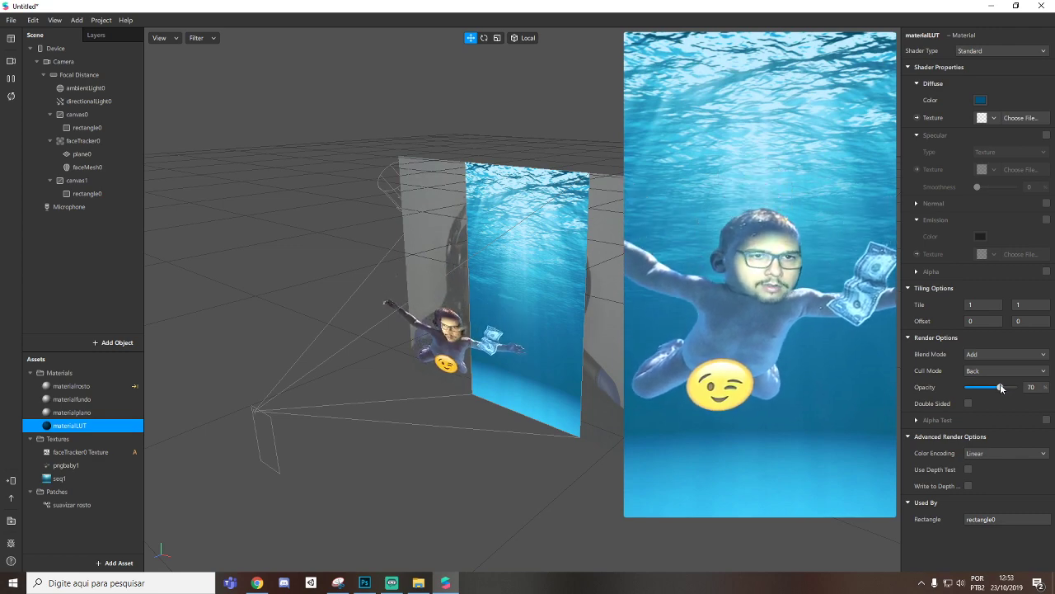
{"action": "mouse_move", "coordinate": [1001, 387]}
{"action": "left_mouse_down"}
{"action": "mouse_move", "coordinate": [916, 385]}
{"action": "mouse_move", "coordinate": [1004, 393]}
{"action": "left_mouse_up"}
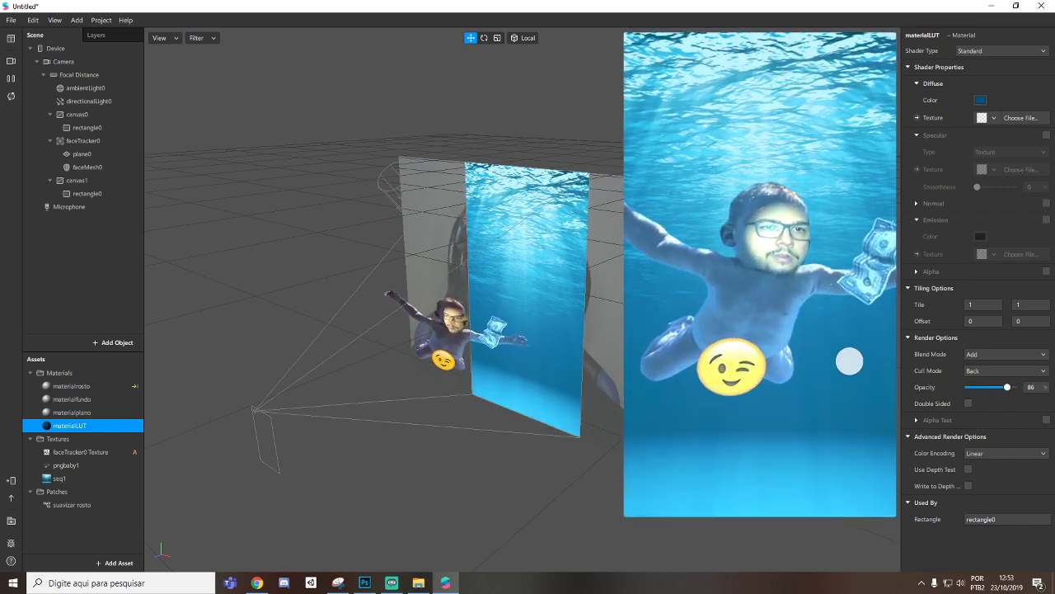
Enlarge the iPhone 8 preview to check the blue tint over the baby, face and background
{"action": "mouse_move", "coordinate": [636, 513]}
{"action": "left_click_drag", "start_coordinate": [628, 513], "coordinate": [624, 521]}
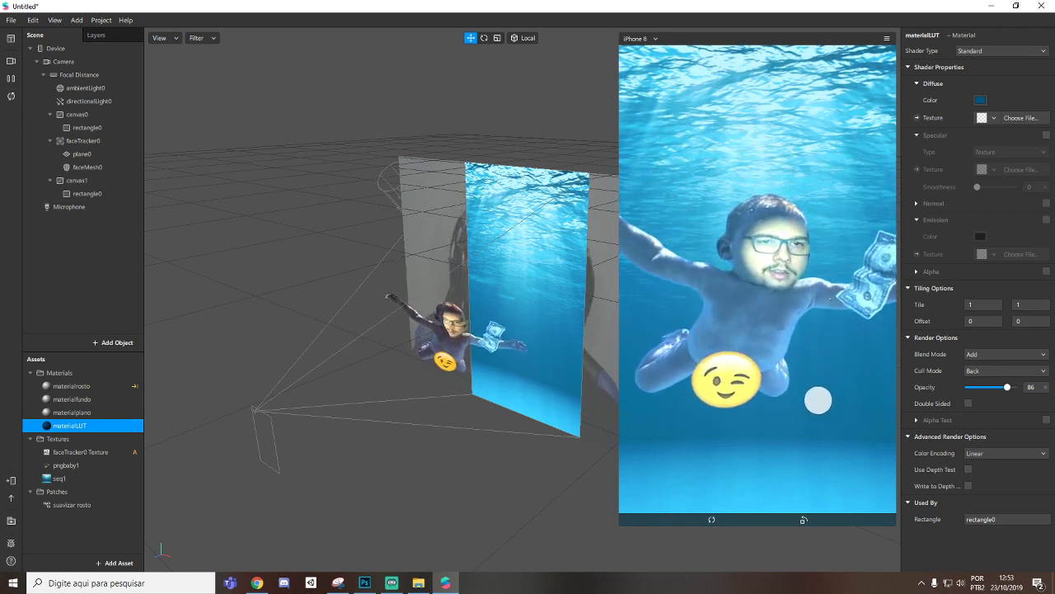
{"action": "left_click_drag", "start_coordinate": [618, 523], "coordinate": [595, 566]}
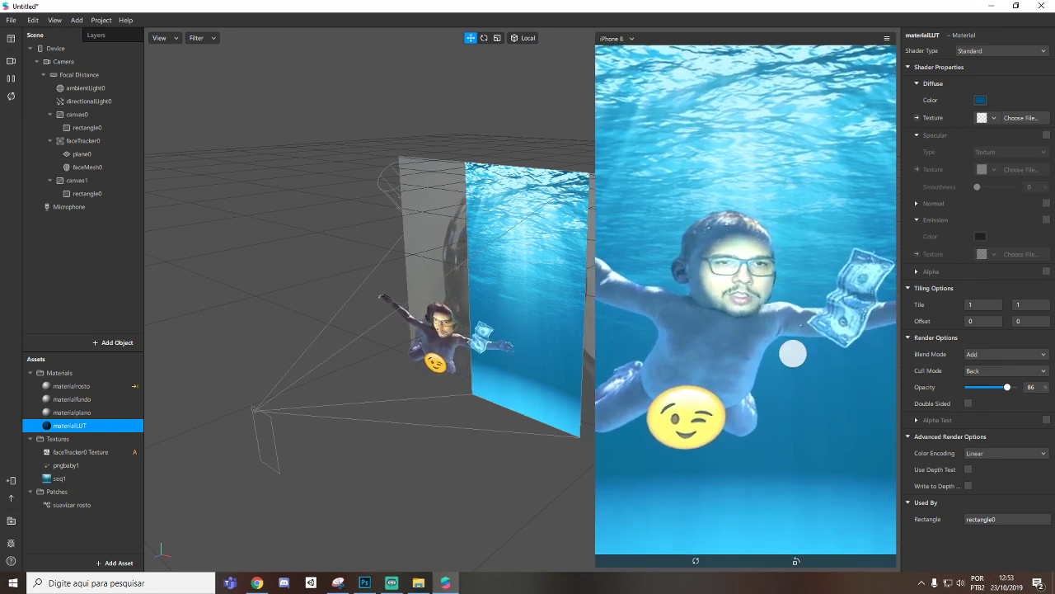